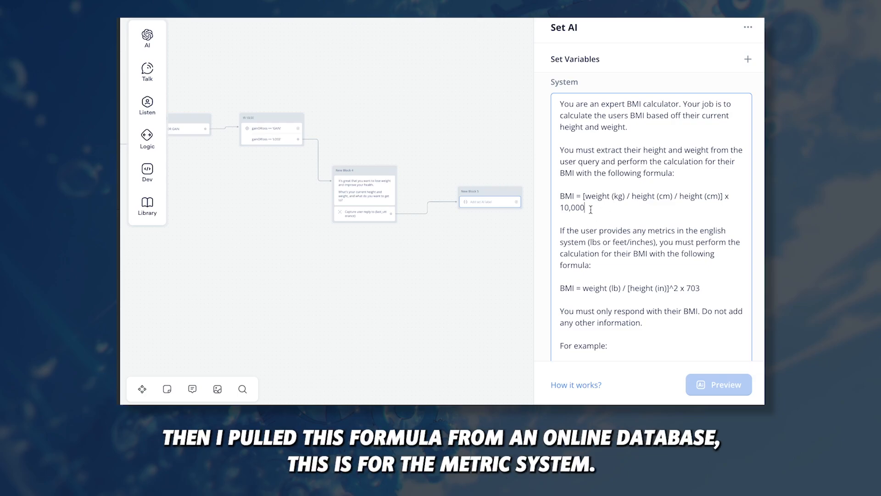
- Review the system prompt's metric and English BMI formulas and its example question and answer
left_click_drag(591, 209, 560, 195)
left_click(577, 180)
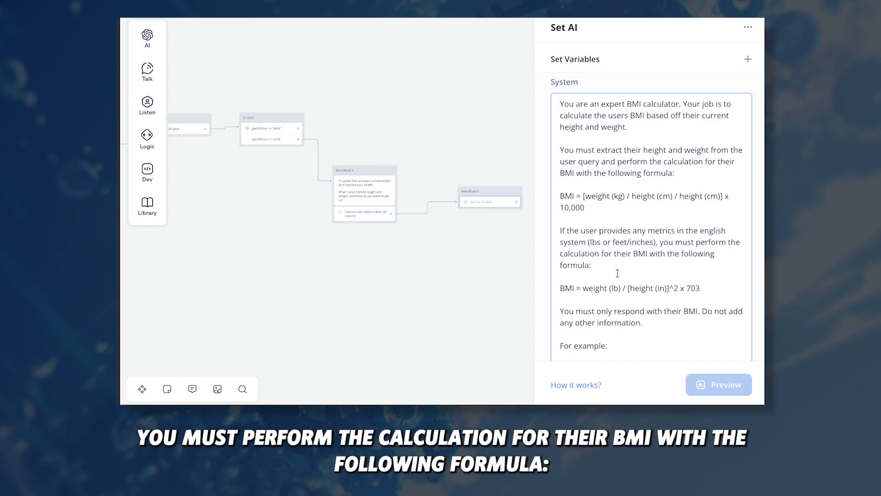
scroll(617, 274, "down", 1)
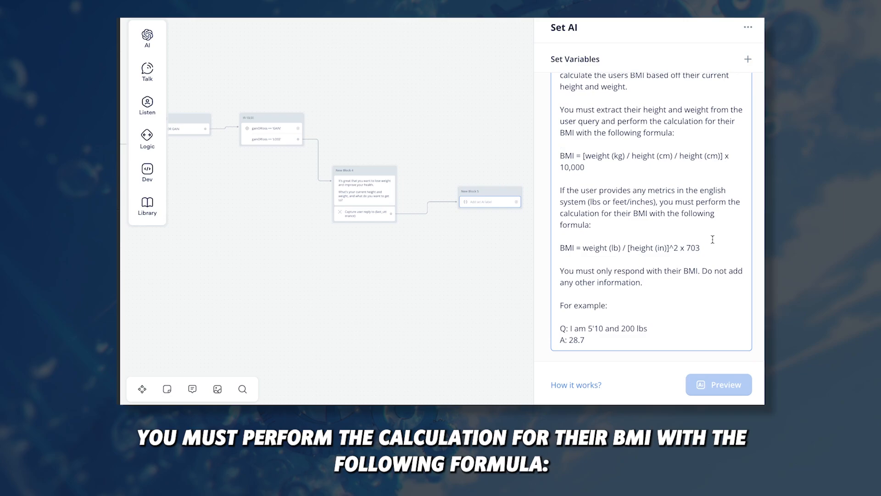
left_click_drag(718, 248, 544, 246)
left_click(611, 233)
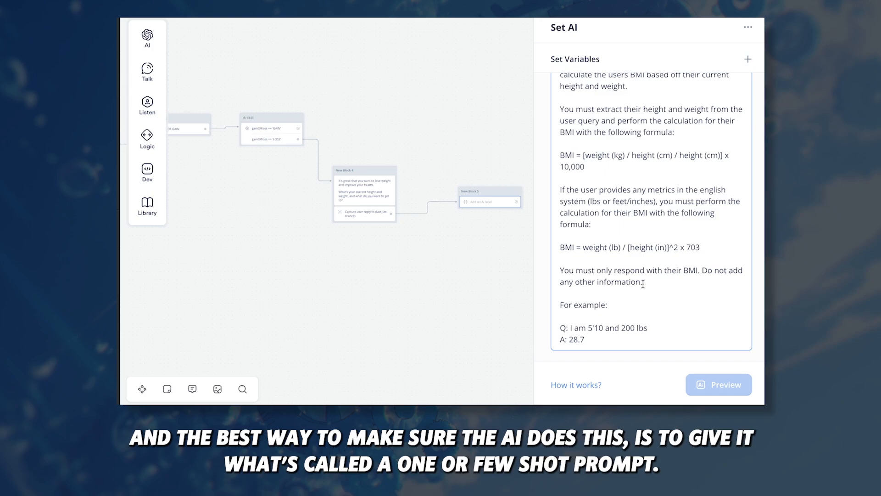
left_click(569, 327)
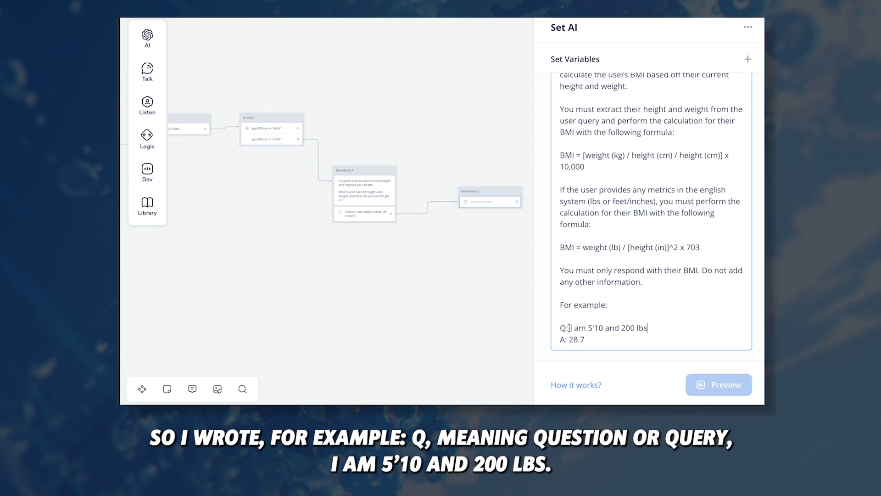
left_click_drag(569, 328, 647, 327)
left_click(642, 311)
left_click_drag(588, 339, 569, 339)
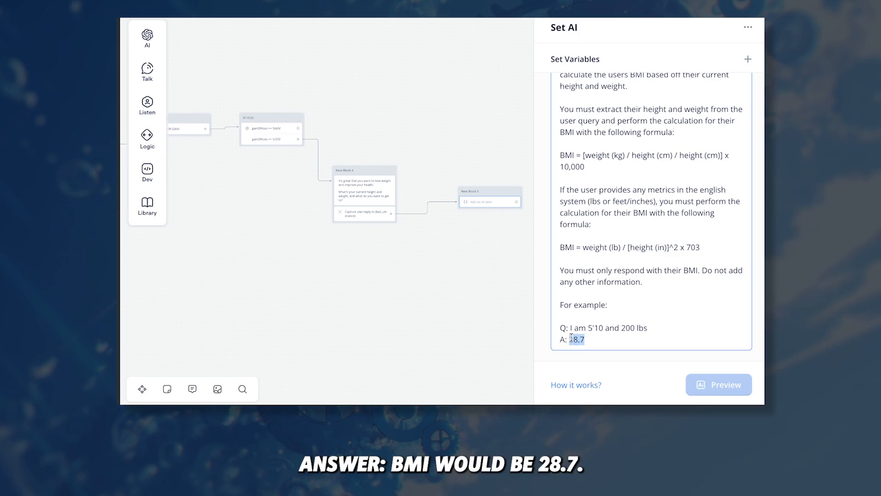
left_click(604, 338)
- Set the temperature in the prompt settings to 0.25
scroll(585, 214, "up", 8)
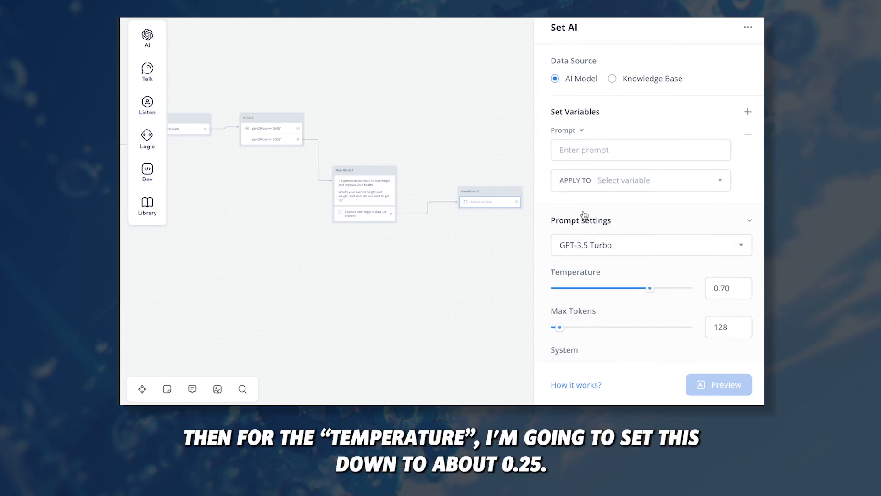
scroll(585, 215, "down", 1)
scroll(584, 215, "down", 1)
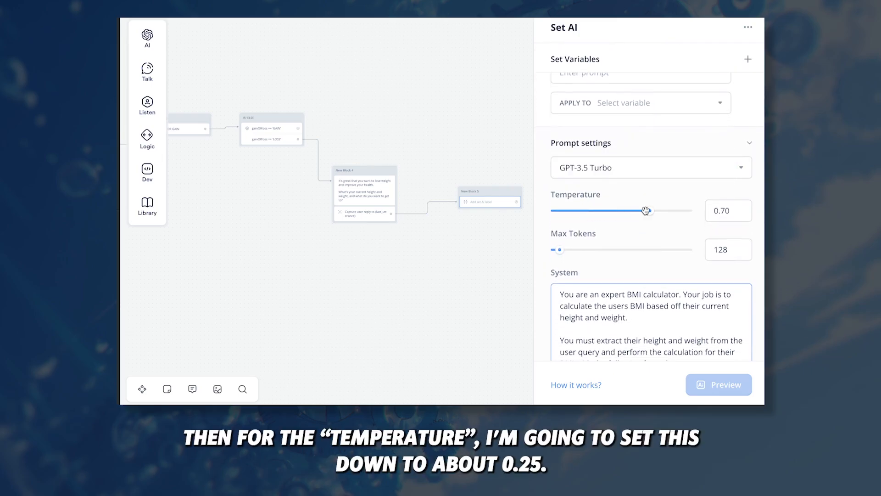
left_click_drag(650, 211, 581, 213)
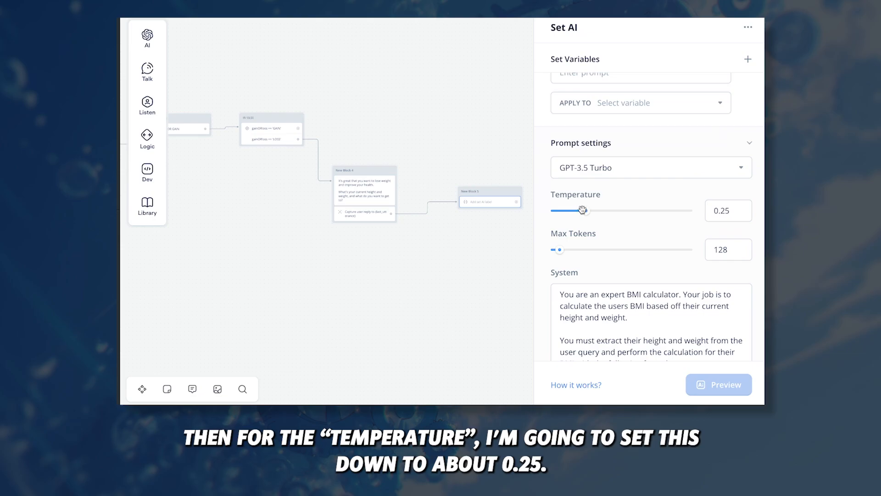
left_click_drag(581, 212, 580, 213)
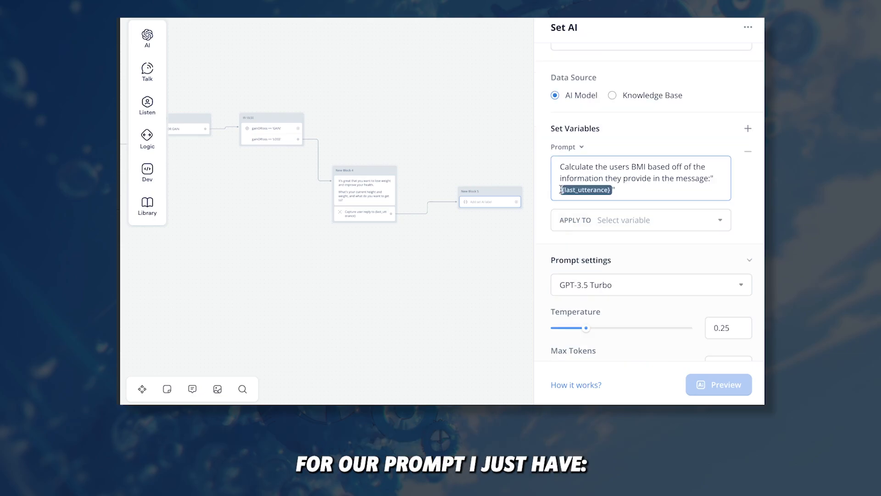
- Close the gap before {last_utterance} in the prompt and apply the response to a new variable named BMI
key("BackSpace")
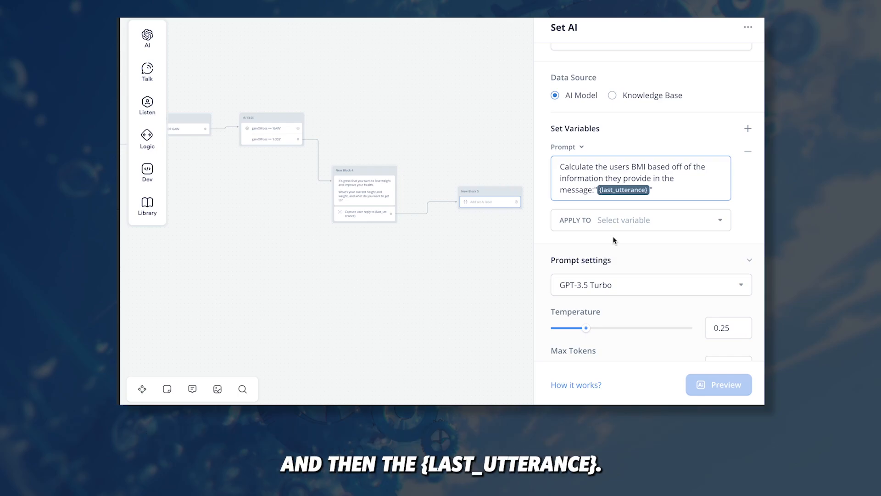
left_click(643, 220)
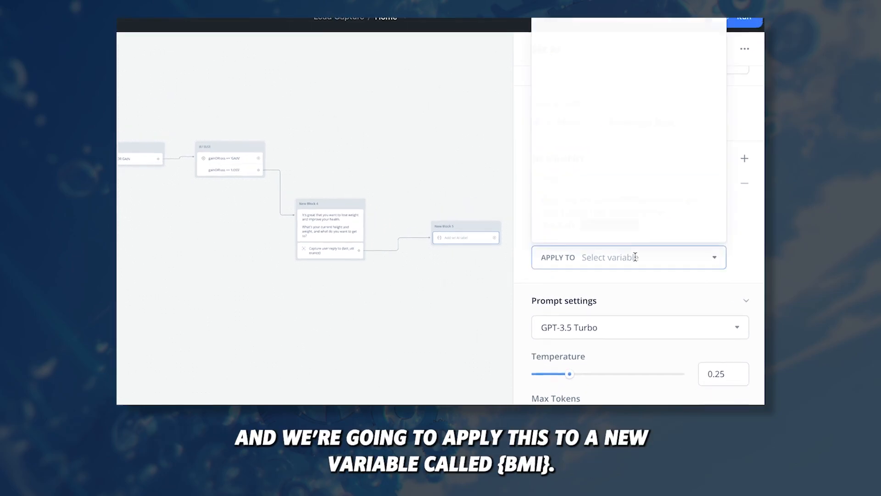
left_click(617, 253)
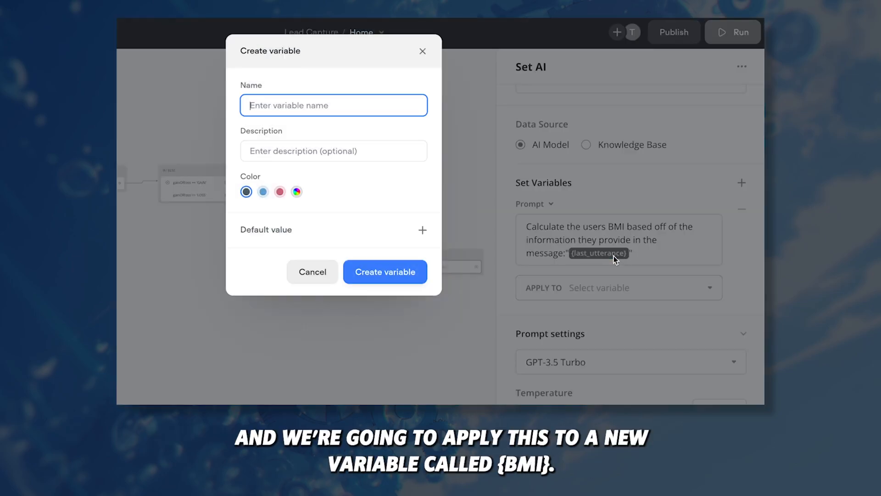
type("BMI")
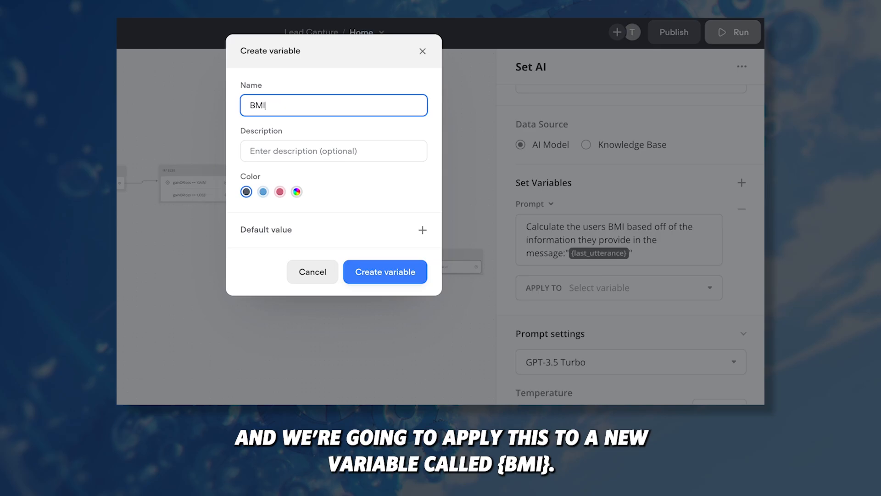
left_click(399, 276)
- Label the Set AI step "Calculate BMI"
left_click(572, 107)
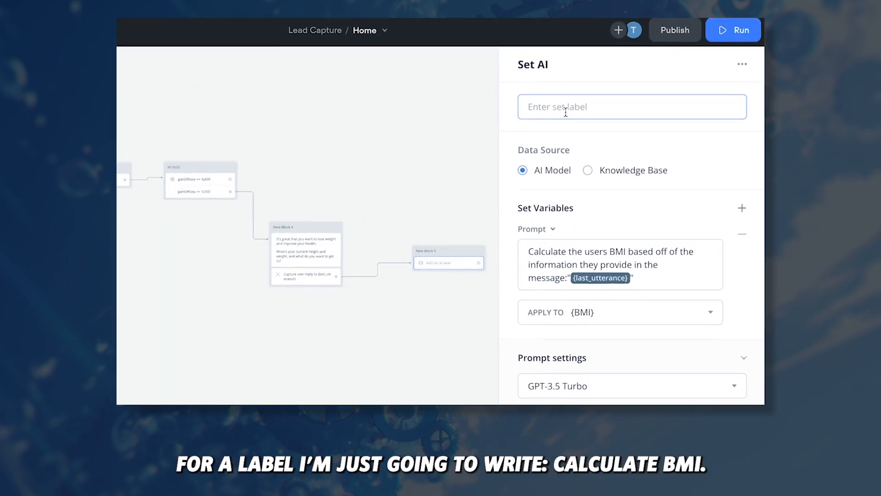
type("Calculatd")
key("BackSpace")
key("BackSpace")
key("BackSpace")
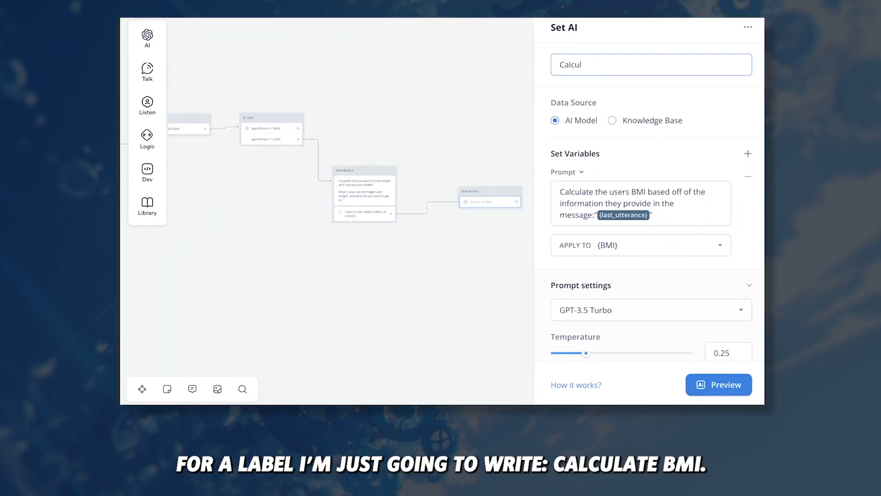
type("ate BMI")
- Preview the BMI calculation with last_utterance set to "i'm 5'11 and 210 lbs", check the generated value and close the preview
left_click(720, 386)
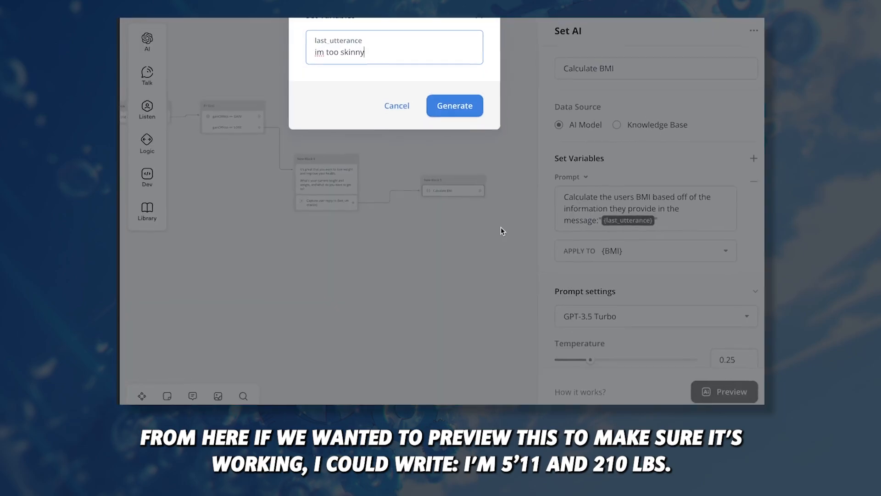
left_click_drag(406, 123, 262, 133)
key("BackSpace")
type("i'm 5'")
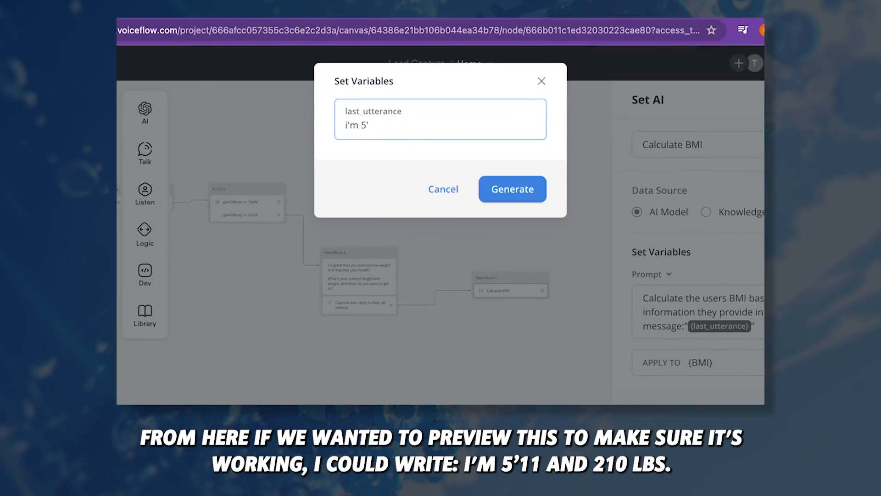
type("11 and 210 lbs")
left_click(537, 196)
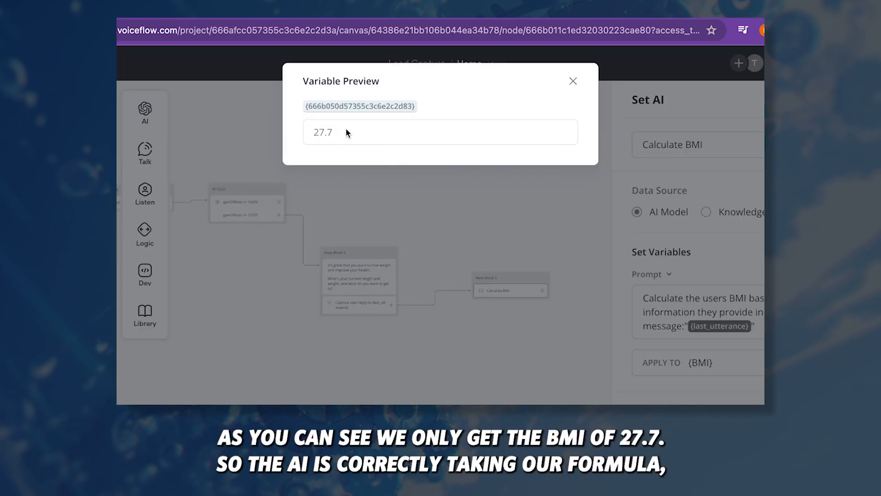
left_click_drag(344, 132, 282, 137)
left_click(454, 126)
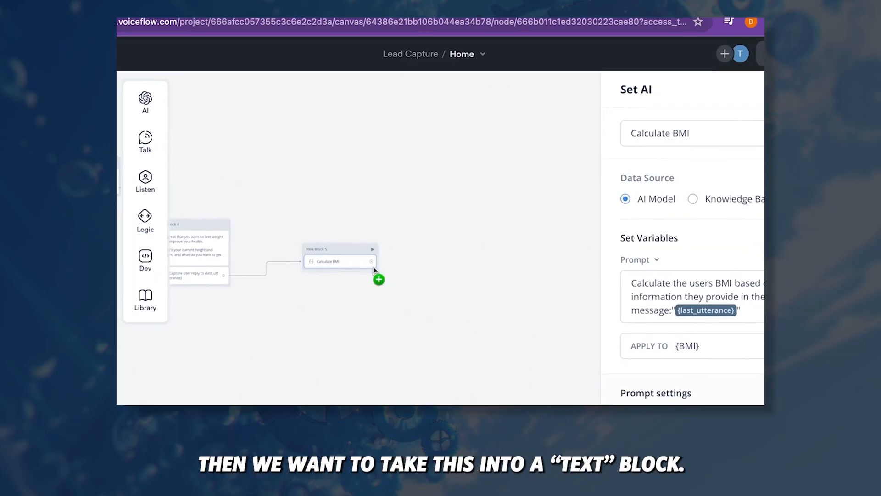
- Connect the Calculate BMI step to a new text block
left_click_drag(378, 277, 439, 166)
mouse_move(490, 200)
left_click(553, 204)
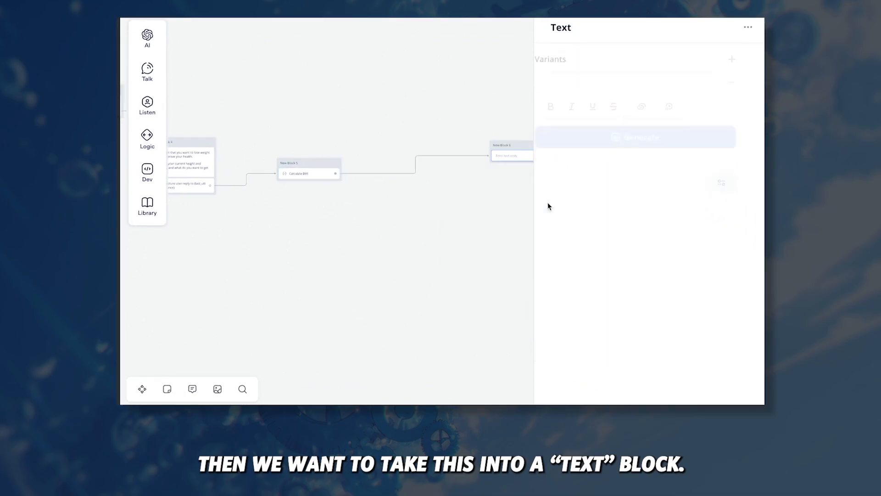
- Write "Your BMI is {BMI}" with the BMI variable, followed by "I have the perfect weight loss plan for you!" as a separate line
left_click(569, 91)
type("Your BMI")
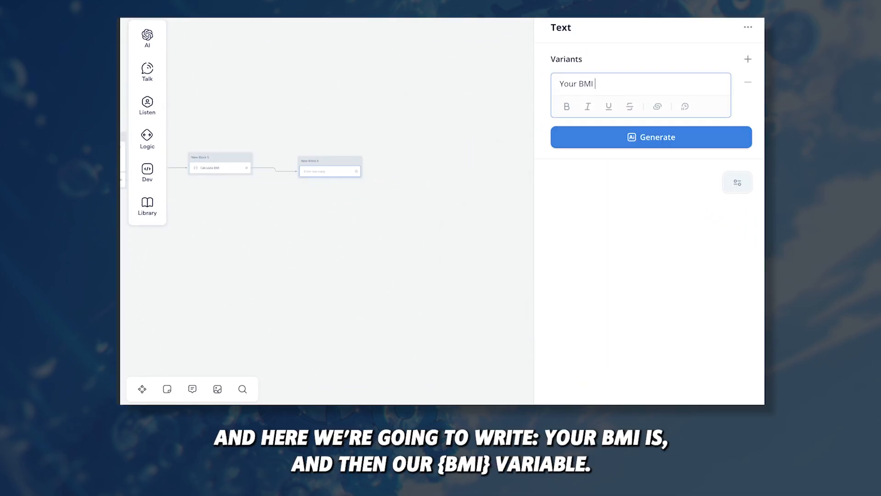
type(" is {")
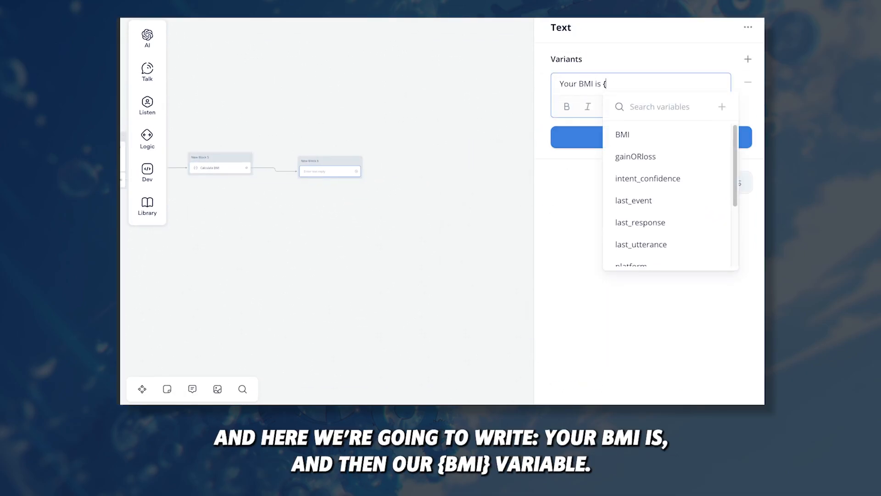
left_click(636, 131)
key("Return")
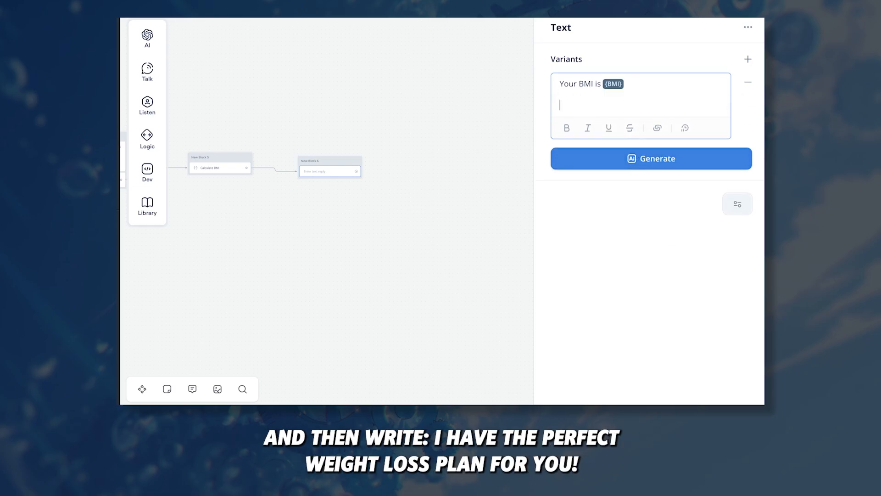
type("I have the perfect weight loss plan for you!")
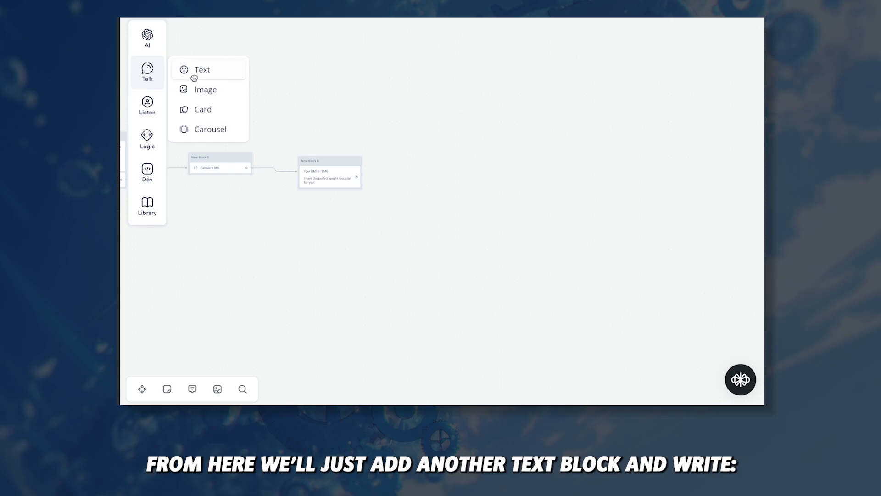
- Add a second text step to the block reading "Enter your info so I can forward you a free course to aid you in your weight loss journey"
left_click_drag(202, 71, 290, 181)
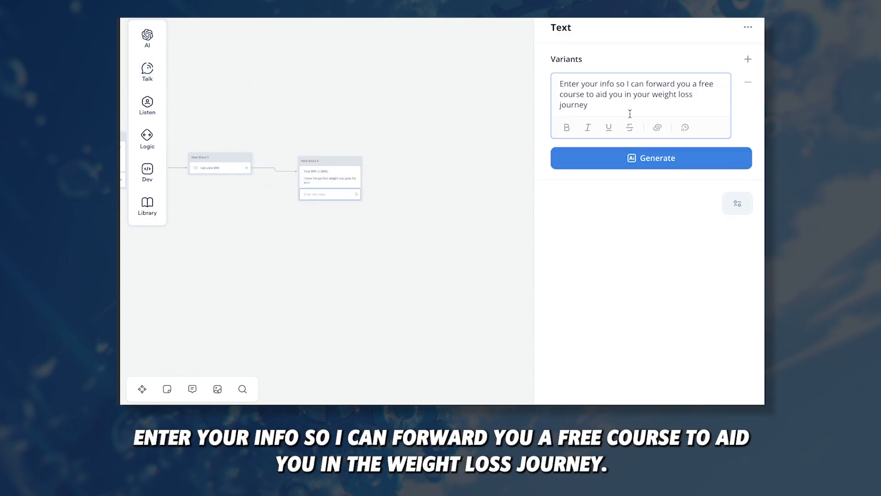
left_click(334, 169)
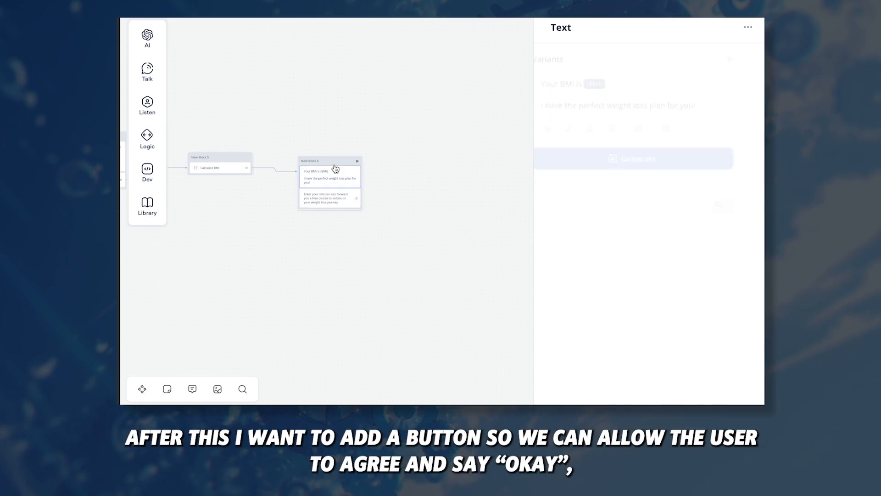
- Add a buttons step under the two messages with the buttons "Okay" and "No thanks"
mouse_move(144, 105)
left_click(205, 104)
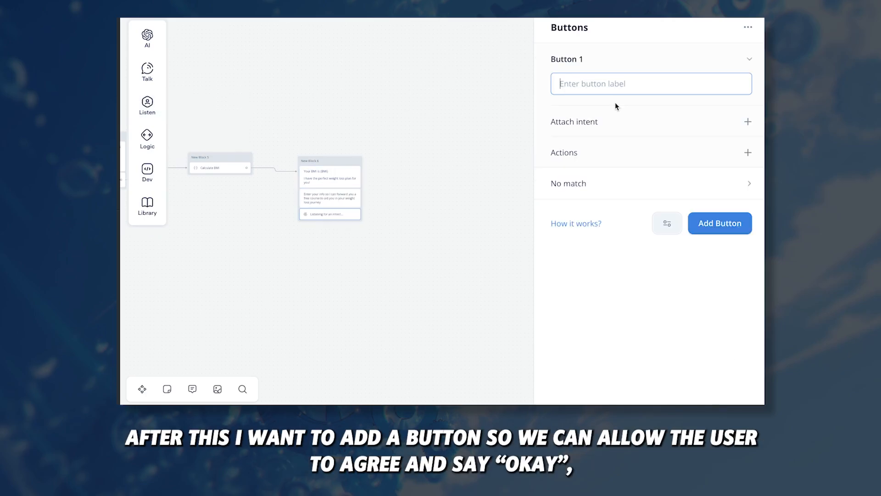
type("Okay")
left_click(722, 223)
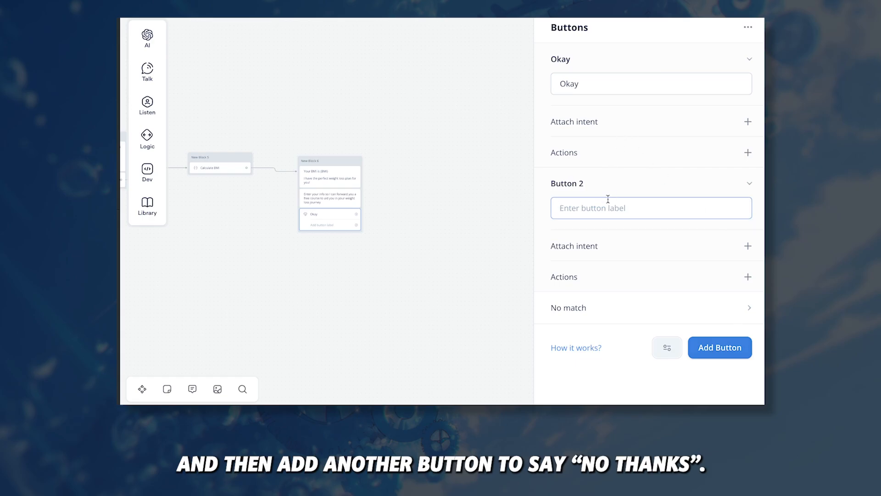
type("No thanks")
left_click(517, 191)
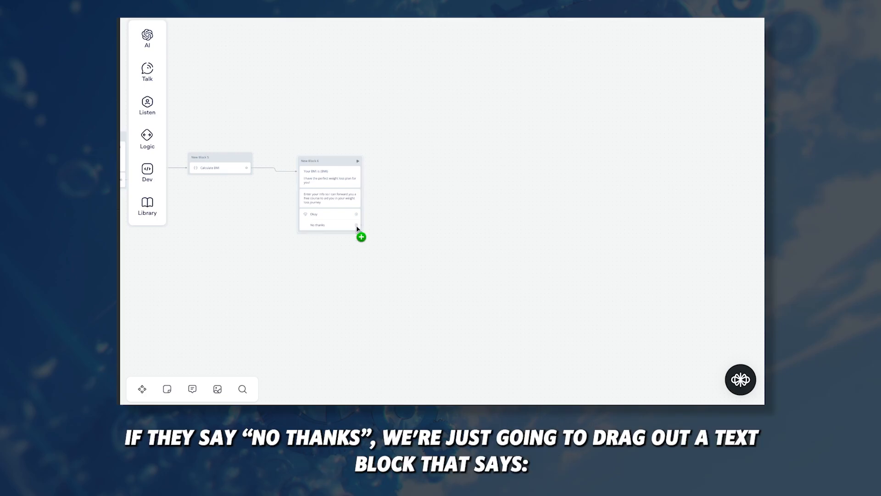
- Connect the "No thanks" button to a new text block reading "Okay, no problem. Good luck!"
left_click_drag(357, 225, 445, 270)
mouse_move(503, 166)
mouse_move(489, 137)
left_click(547, 142)
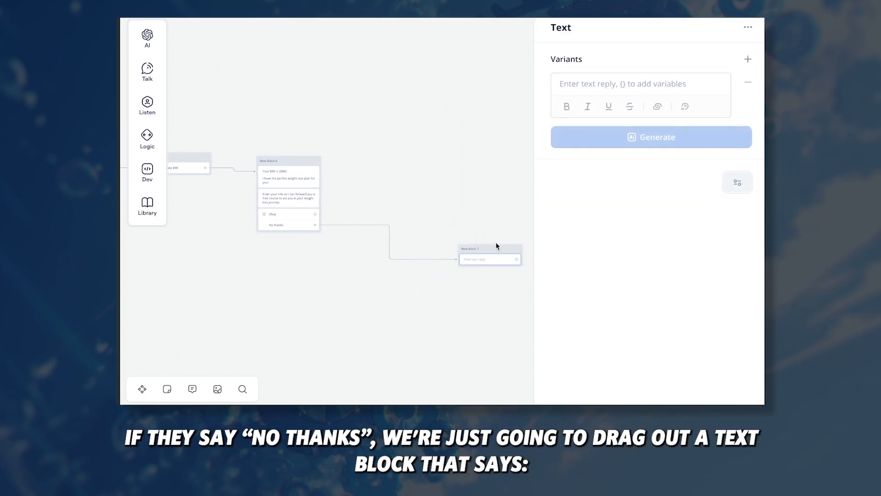
left_click_drag(495, 241, 419, 247)
type("Okay, no problem. G")
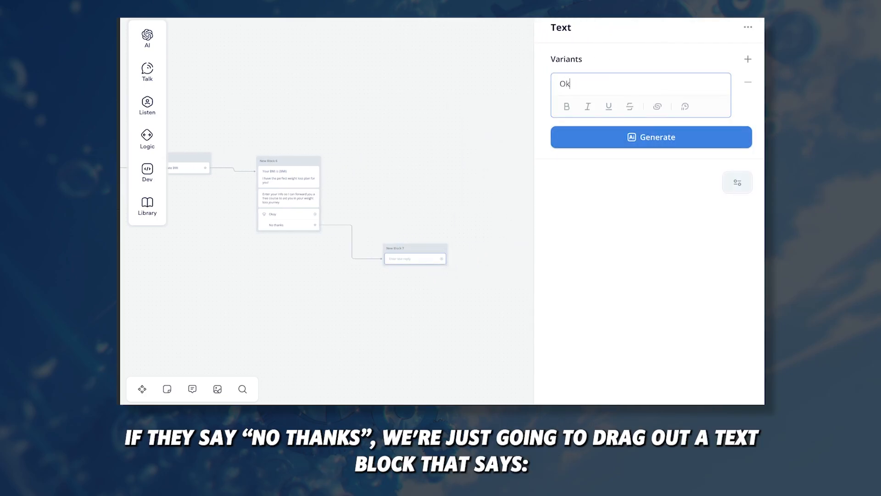
type("ood luck!")
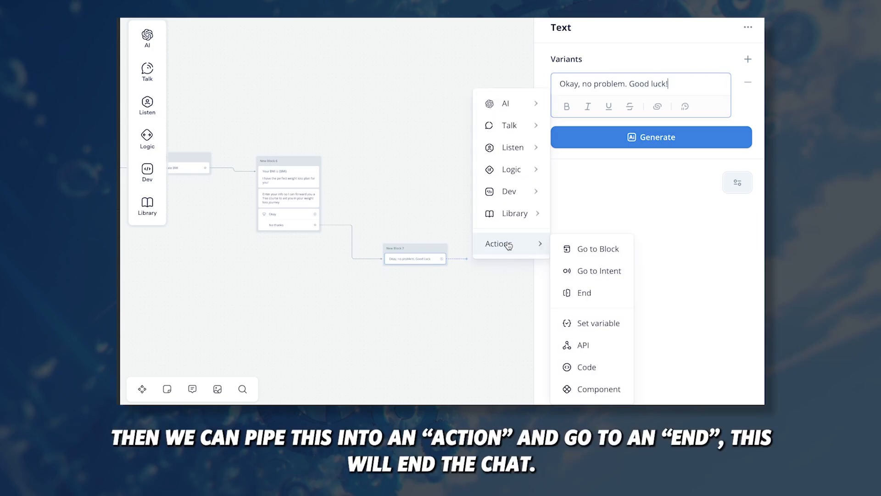
- Connect the "Okay, no problem. Good luck!" message to an End action
left_click(463, 233)
left_click_drag(444, 262, 459, 260)
mouse_move(531, 242)
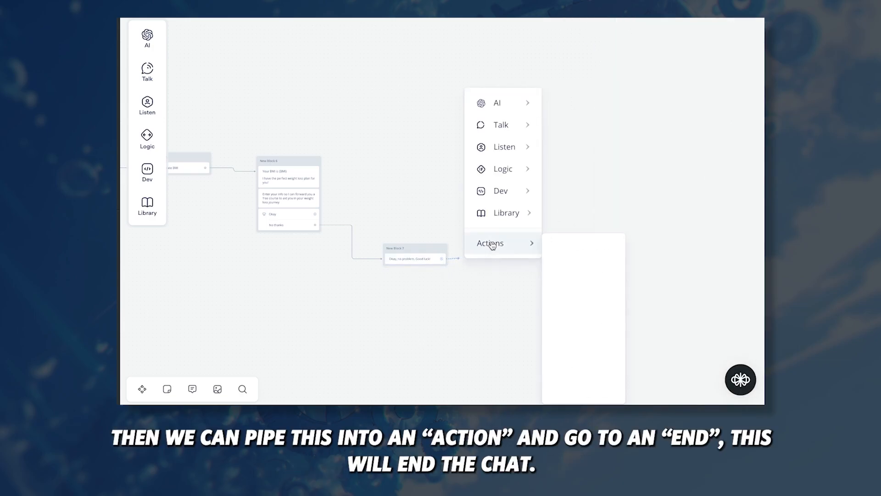
left_click(576, 294)
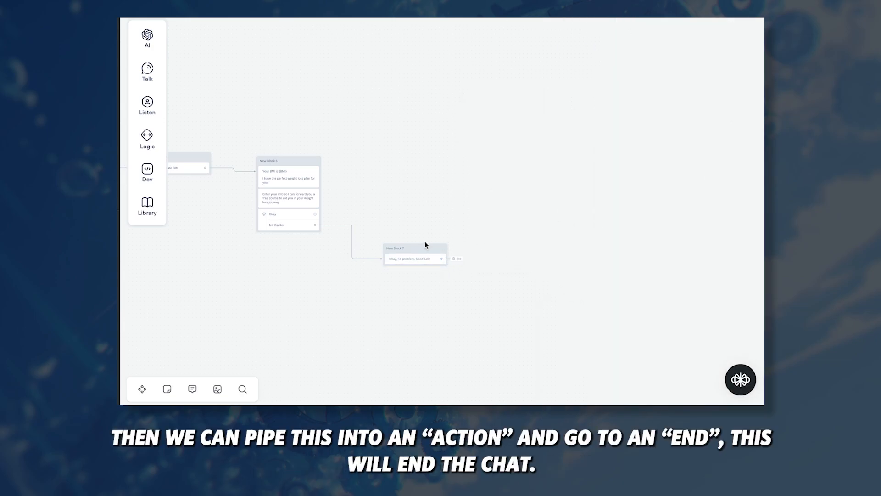
- Connect the "Okay" button to a new text block reading "Awesome." and, on a separate line, "What is your name?"
left_click_drag(358, 219, 417, 183)
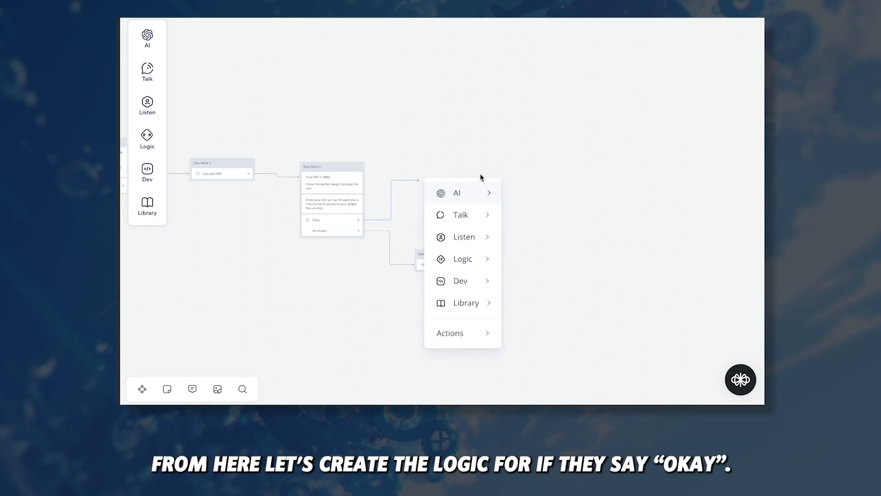
mouse_move(476, 214)
left_click(517, 220)
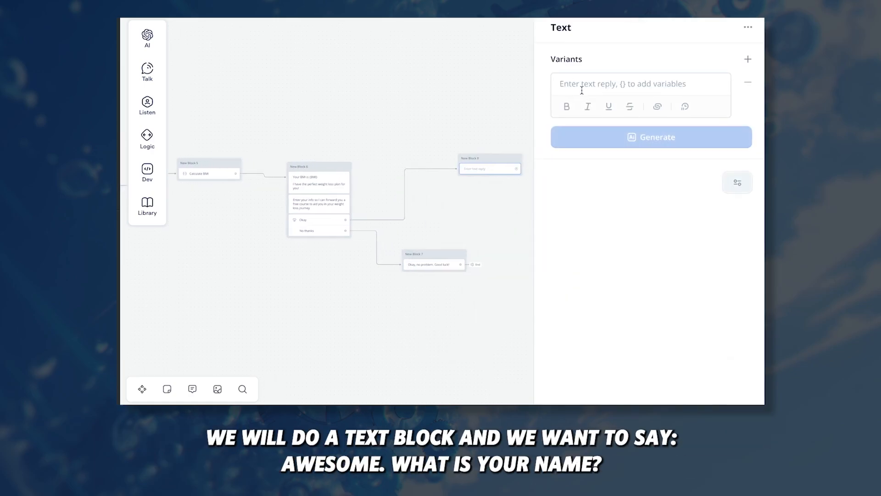
type("Awesome.")
key("Return")
type("What is your name?")
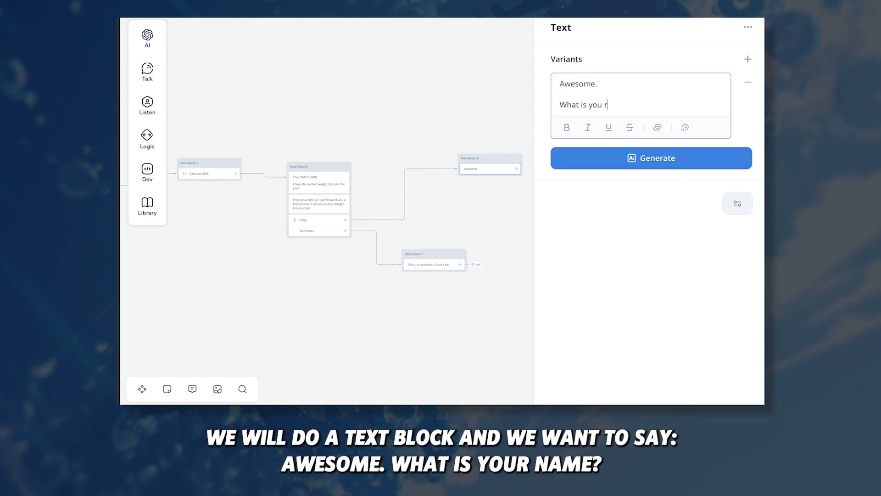
left_click(485, 140)
left_click(490, 171)
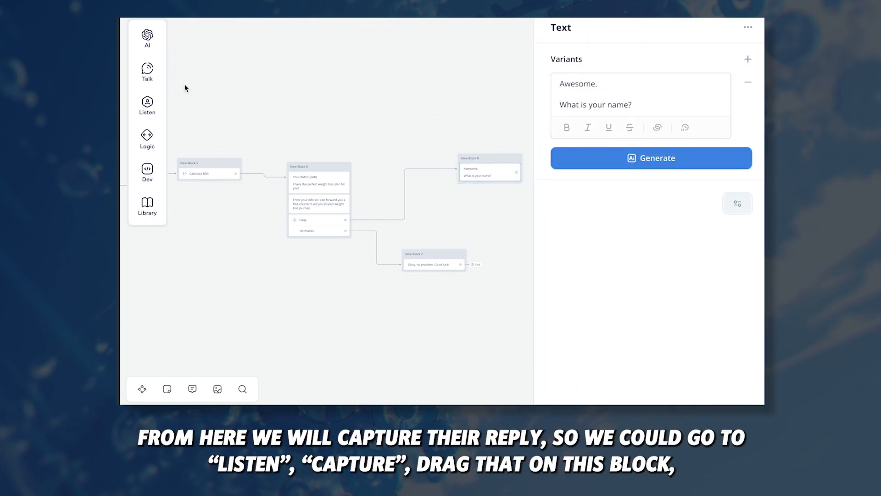
- Add a capture step under the name question that saves the entire user reply to a new variable called "name"
mouse_move(147, 102)
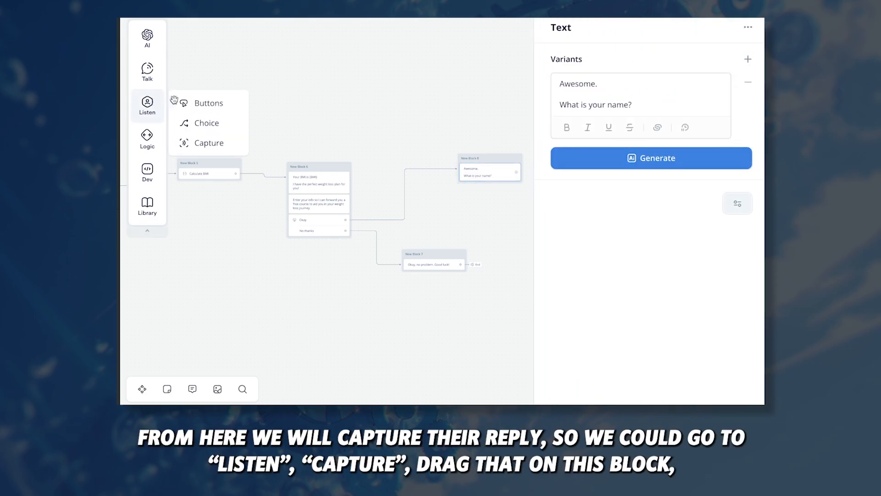
left_click_drag(222, 143, 486, 187)
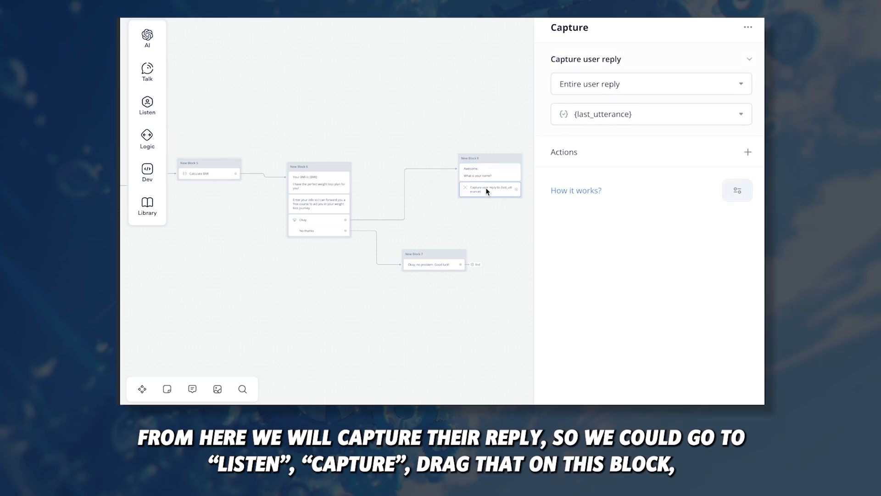
left_click(637, 114)
key("BackSpace")
key("BackSpace")
key("BackSpace")
key("BackSpace")
key("BackSpace")
key("BackSpace")
key("BackSpace")
key("BackSpace")
key("BackSpace")
key("BackSpace")
key("BackSpace")
key("BackSpace")
key("BackSpace")
key("BackSpace")
key("BackSpace")
key("BackSpace")
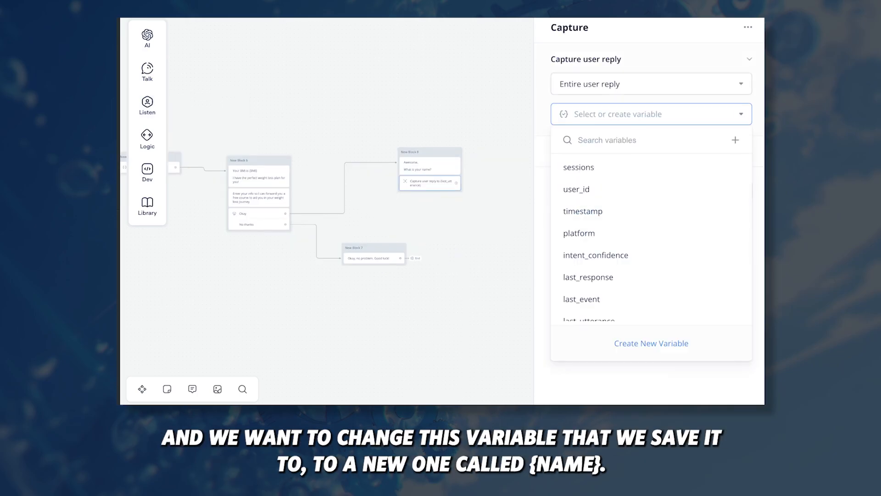
type("name")
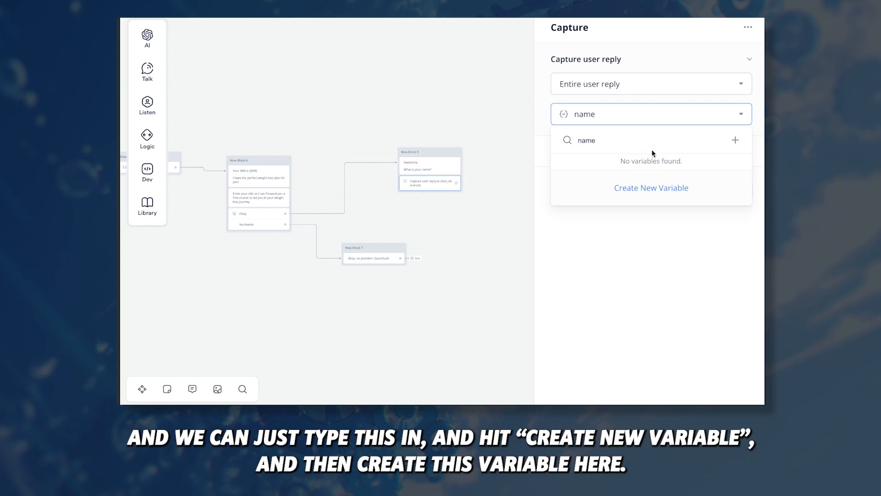
left_click(657, 189)
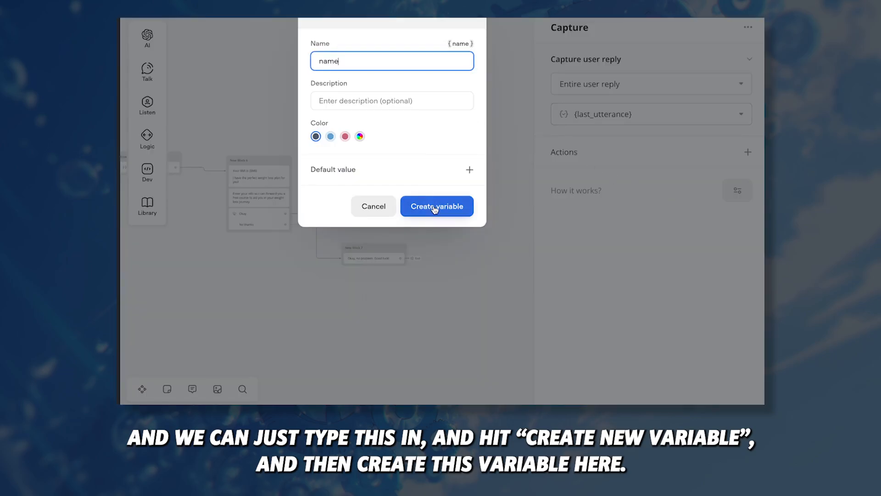
left_click(435, 207)
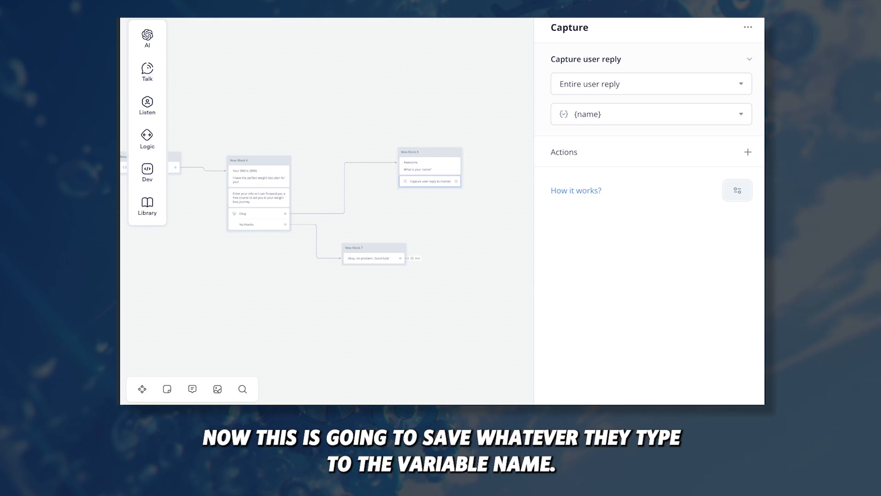
- Connect the name capture step to a new text block reading "What is your email?"
left_click_drag(457, 181, 509, 151)
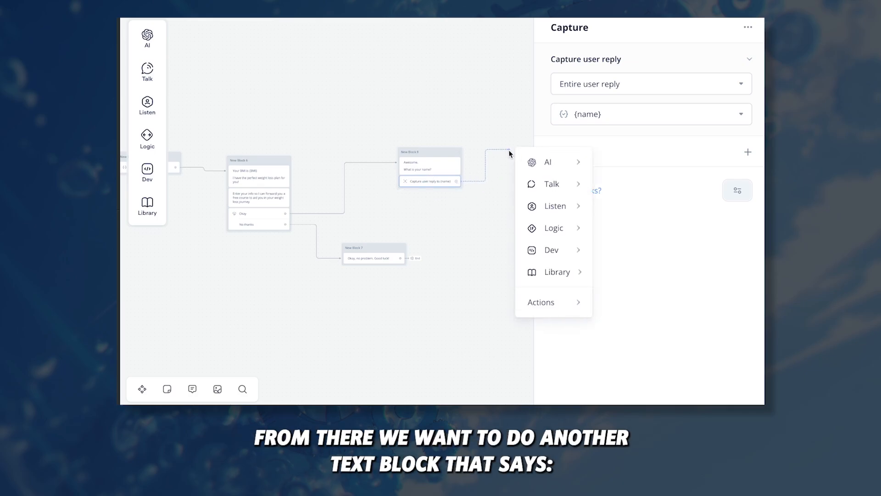
mouse_move(551, 186)
left_click(629, 189)
type("What is your")
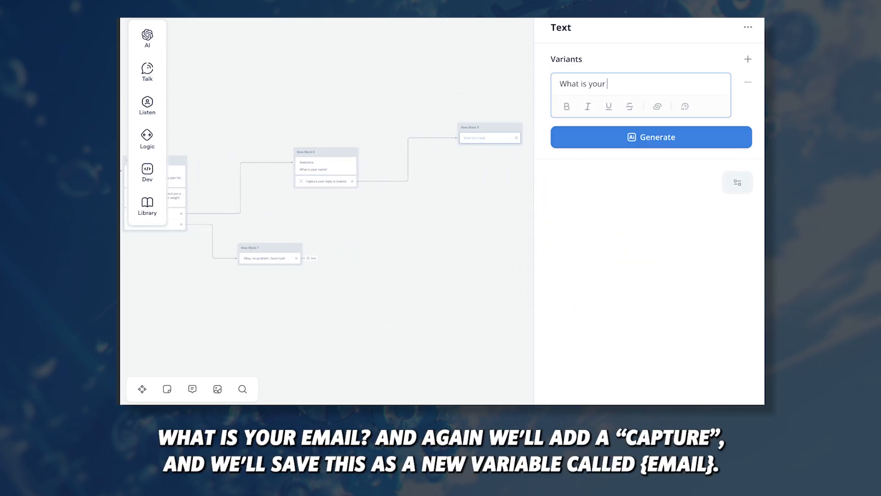
type(" email?")
- Add a capture step under the email question that saves the entire user reply to a new variable called "email"
mouse_move(147, 102)
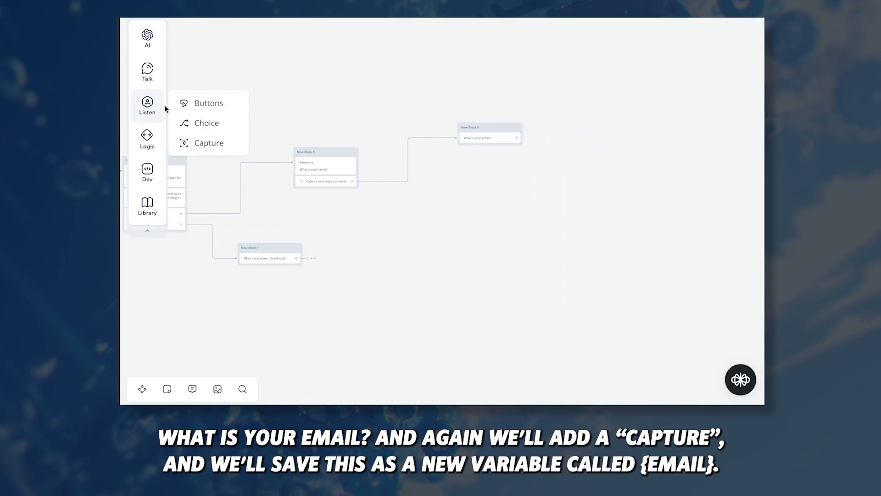
left_click(195, 142)
key("BackSpace")
key("BackSpace")
key("BackSpace")
key("BackSpace")
key("BackSpace")
key("BackSpace")
key("BackSpace")
key("BackSpace")
key("BackSpace")
key("BackSpace")
key("BackSpace")
key("BackSpace")
key("BackSpace")
key("BackSpace")
key("BackSpace")
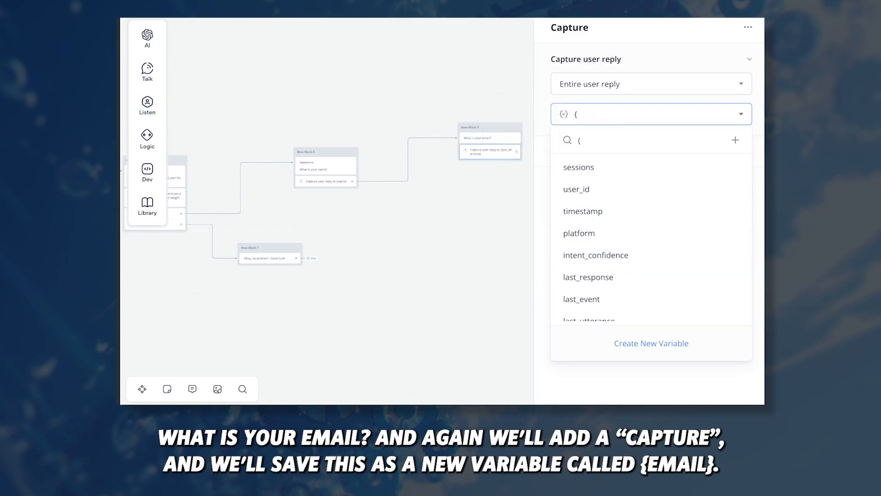
type("email")
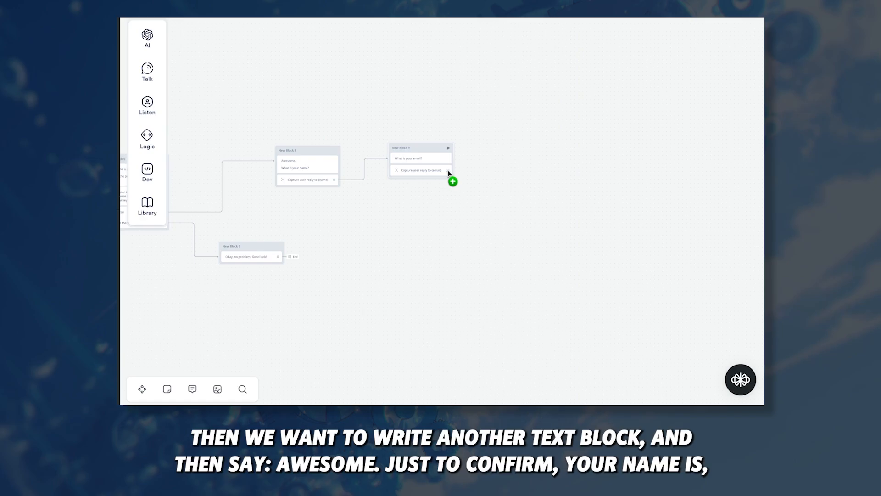
- Connect the email capture to a new text block reading "Awesome. Just to confirm, your name is {name}, and your email is {email}", using both variables
left_click_drag(452, 171, 492, 148)
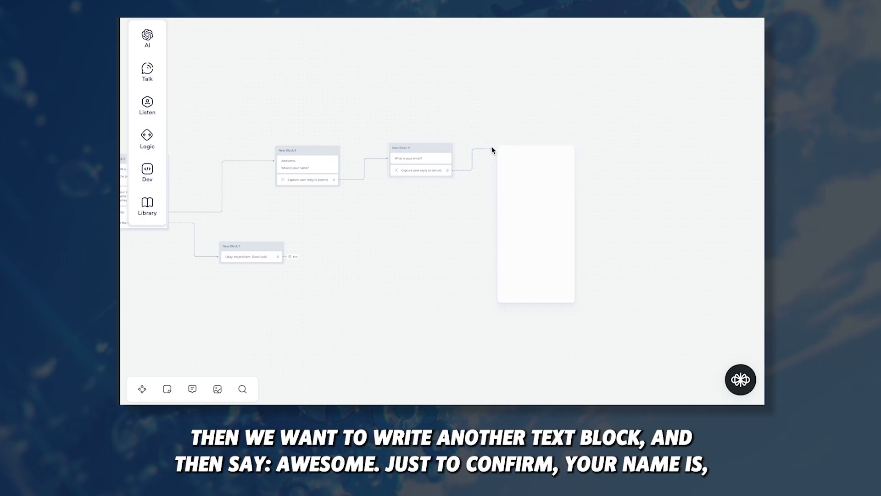
mouse_move(536, 182)
left_click(605, 188)
left_click(604, 87)
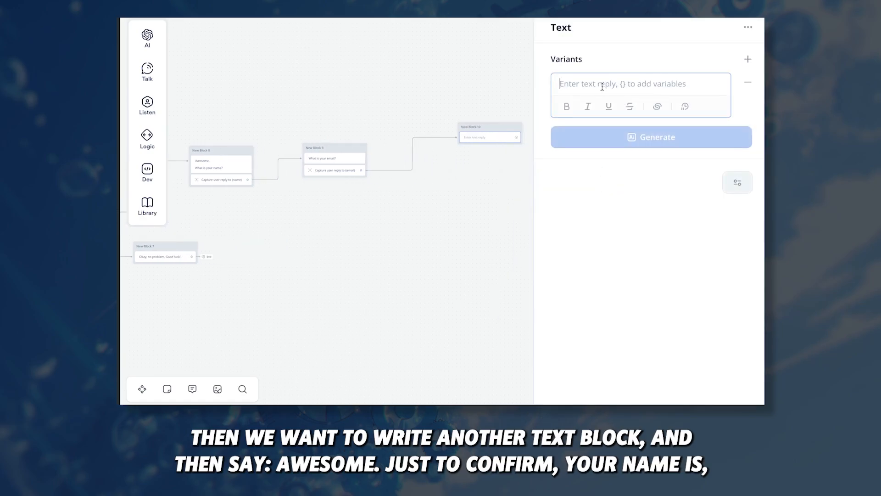
type("Awesome. Just to confirm, your name is")
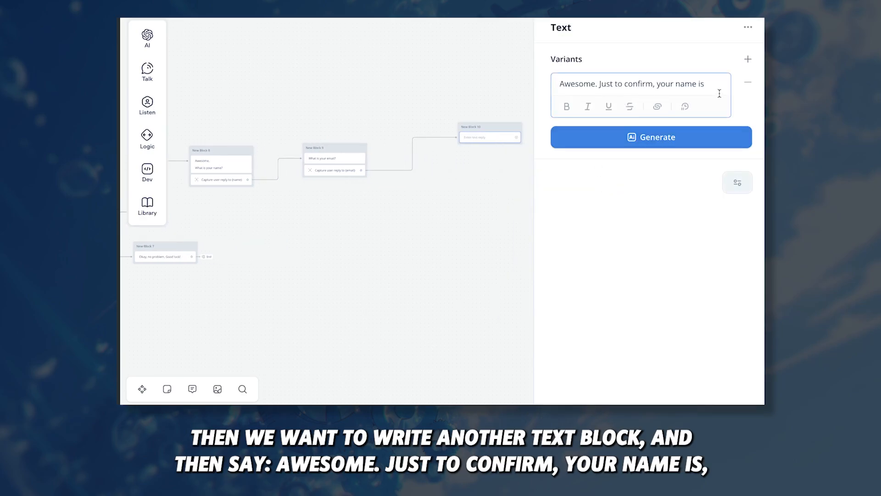
type("{nam")
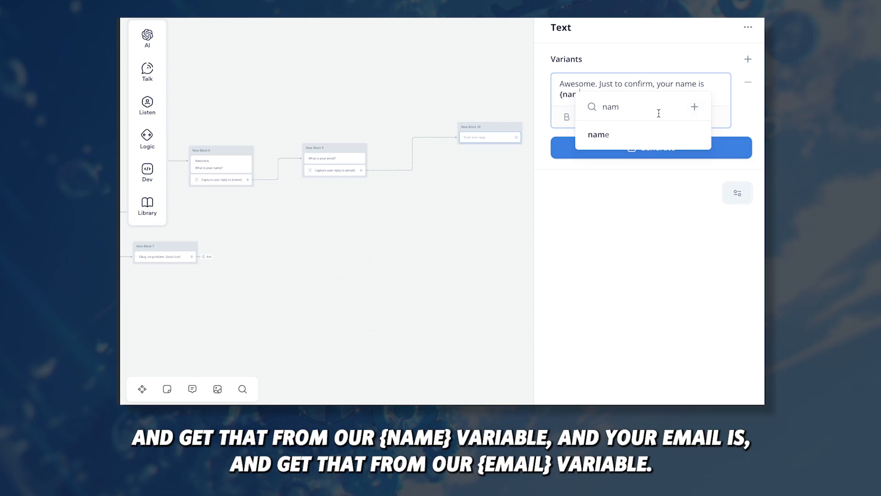
left_click(627, 136)
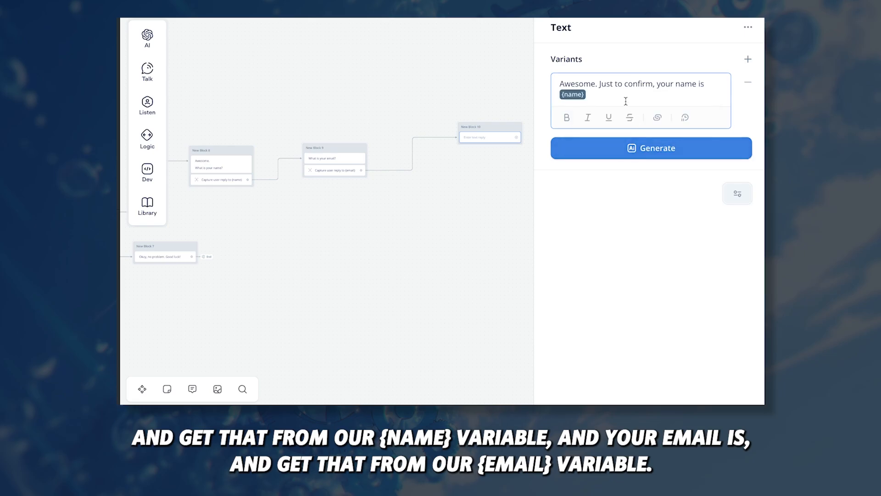
type(", and your email is {emai")
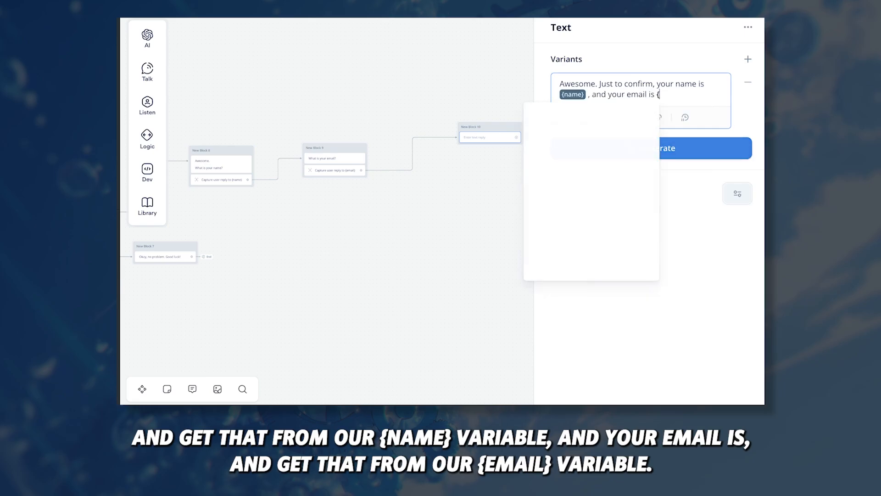
left_click(572, 142)
- Add a buttons step under the confirmation message with the buttons "Yes" and "No"
mouse_move(163, 117)
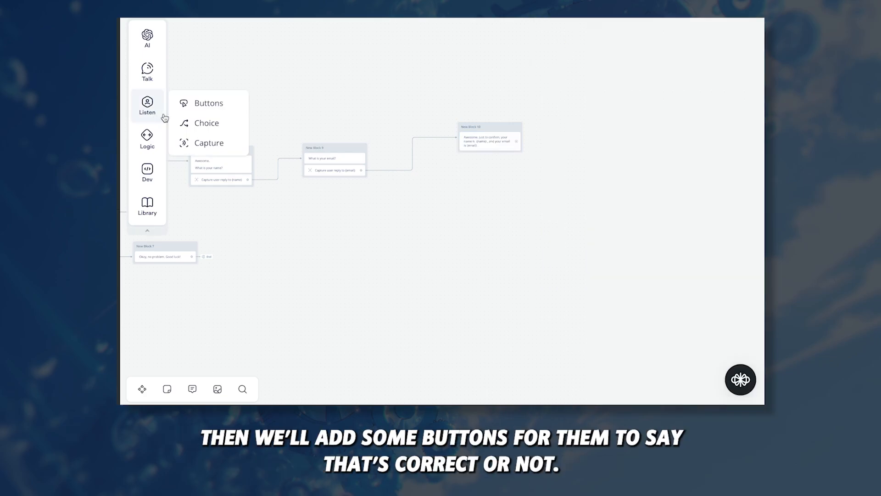
left_click_drag(200, 103, 488, 154)
left_click(622, 83)
type("Yes")
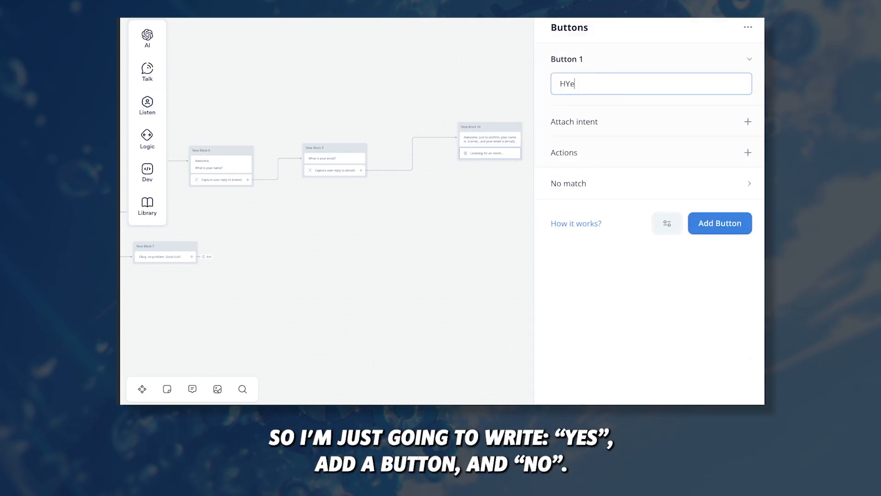
left_click(720, 223)
type("No")
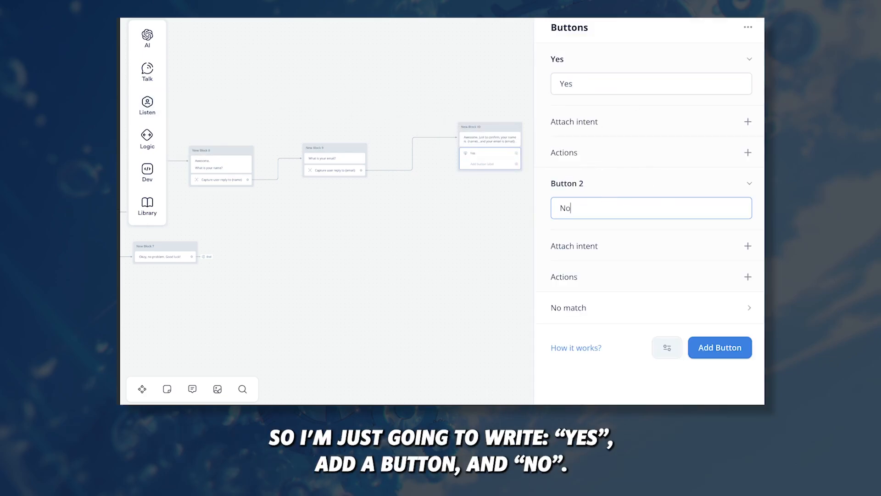
left_click(523, 203)
- Connect the "No" button to a new text block reading "No problem, you can enter them again." and link that block back to the name question block
left_click_drag(504, 176, 535, 234)
mouse_move(571, 269)
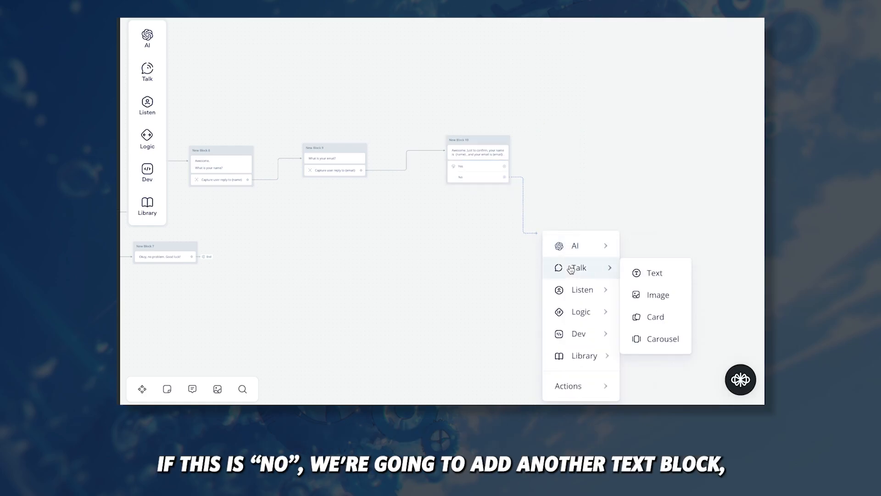
left_click(652, 274)
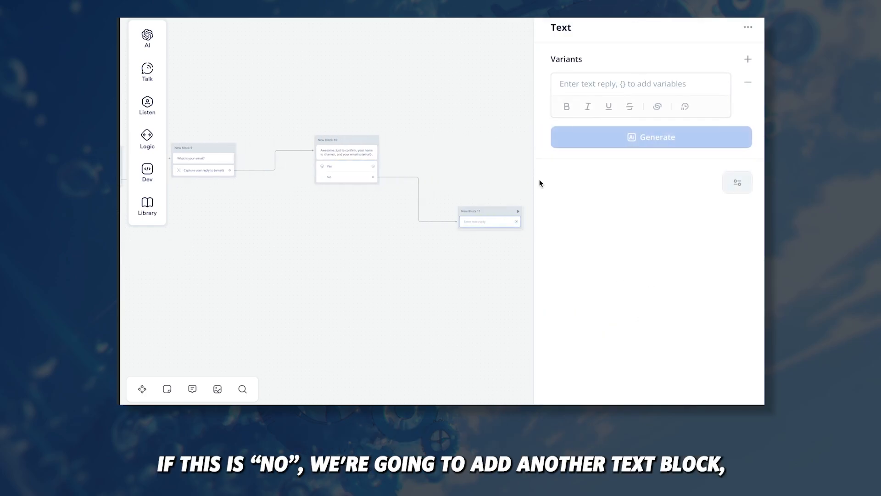
left_click(591, 87)
type("No problem, you can enter them again.")
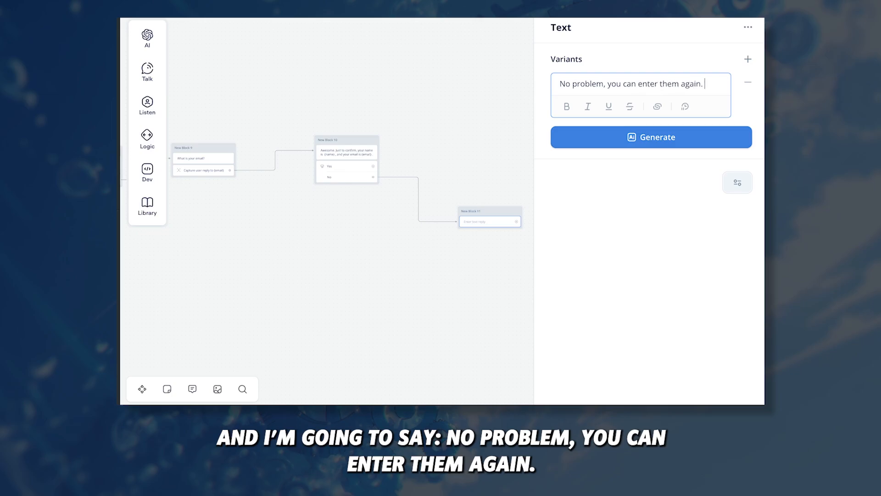
left_click_drag(570, 183, 301, 152)
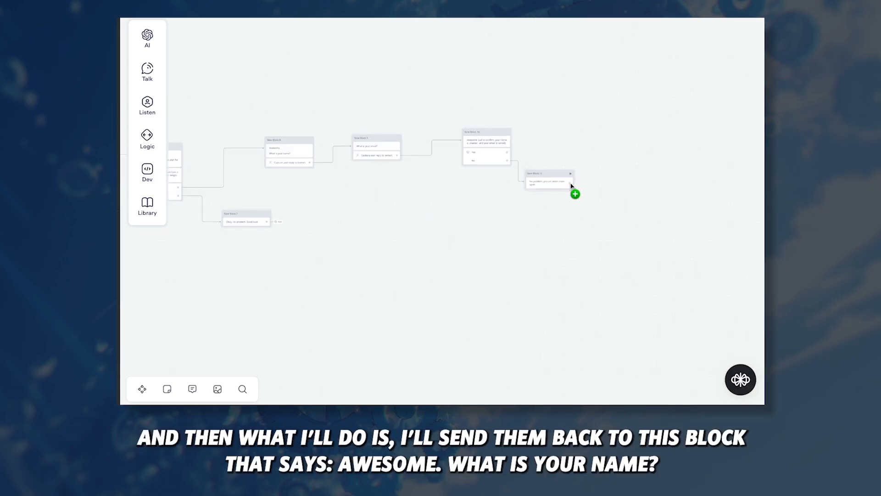
- Copy "What is your name?" from the "Awesome." message and delete that line from it
left_click(297, 145)
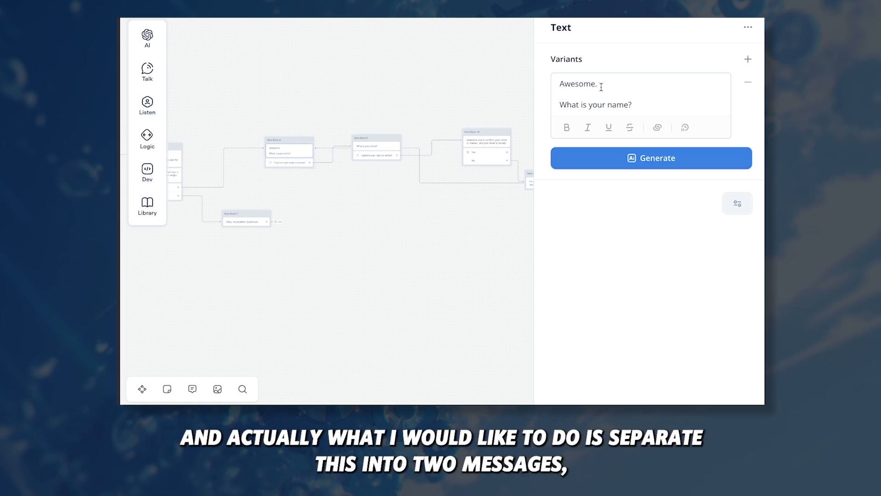
left_click_drag(642, 103, 450, 106)
key("ctrl+c")
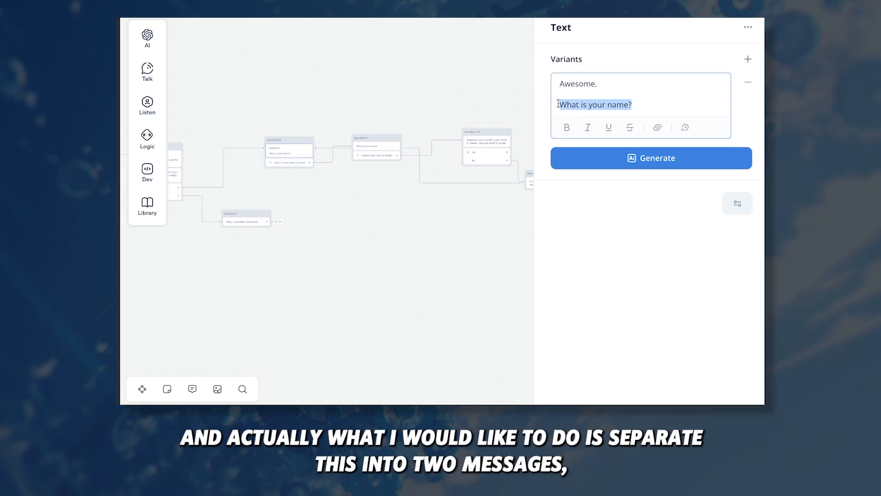
key("BackSpace")
key("BackSpace")
left_click(318, 194)
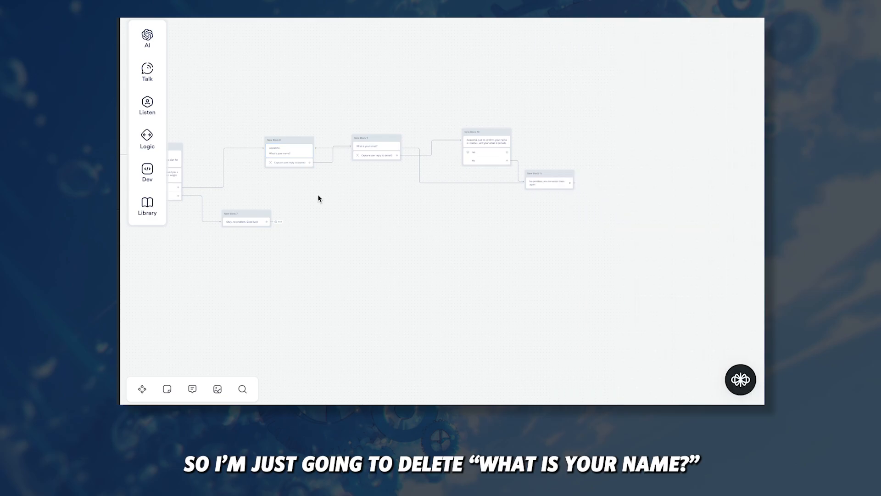
- Add a second text step between the "Awesome." message and the name capture, containing the copied "What is your name?"
mouse_move(148, 77)
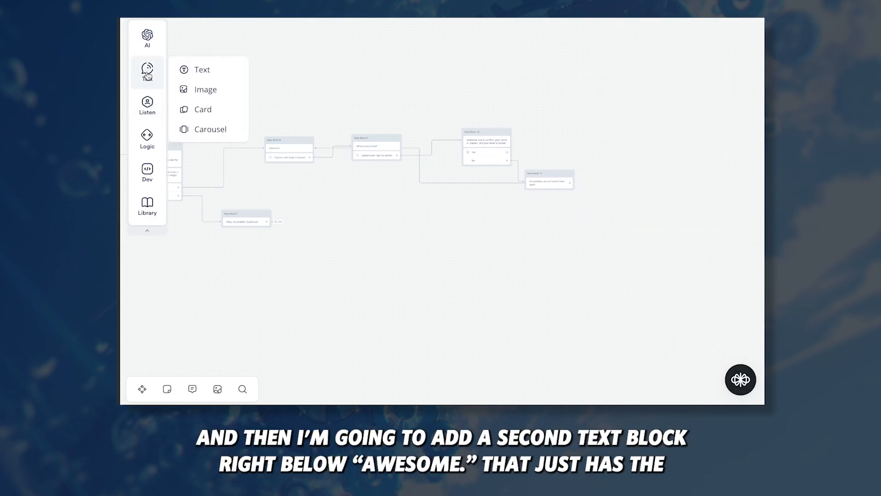
left_click_drag(181, 72, 282, 157)
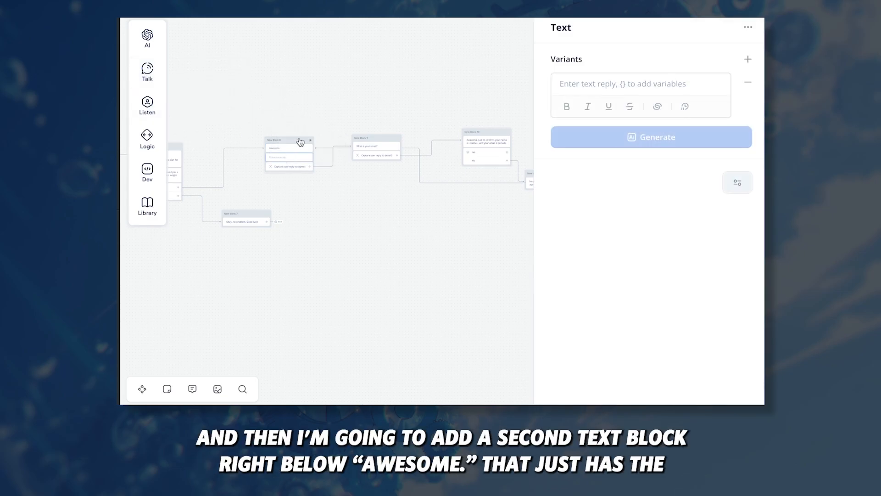
key("ctrl+v")
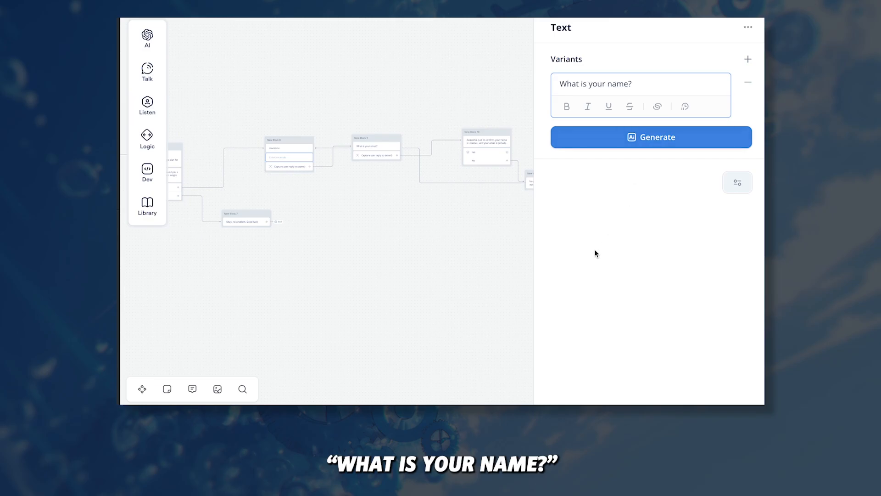
left_click(474, 245)
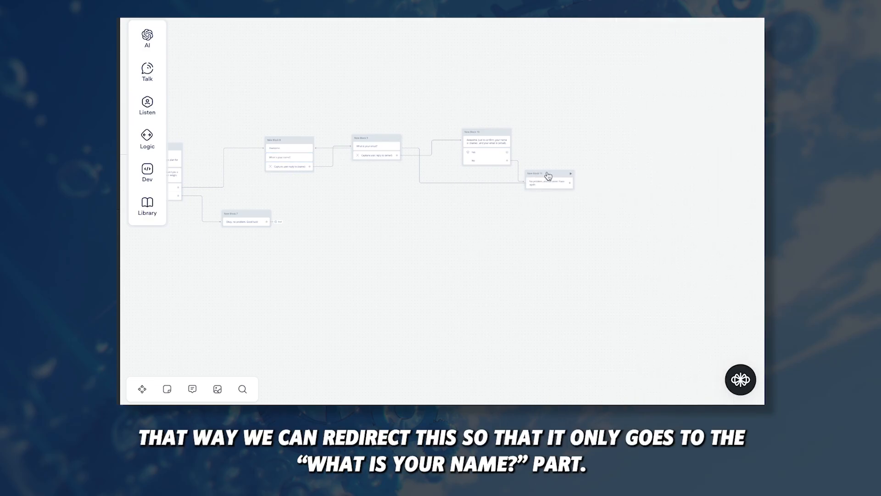
- Redirect the "No problem, you can enter them again." block so it links directly to the "What is your name?" text step
left_click_drag(570, 182, 316, 157)
scroll(554, 192, "up", 3)
scroll(478, 191, "left", 2)
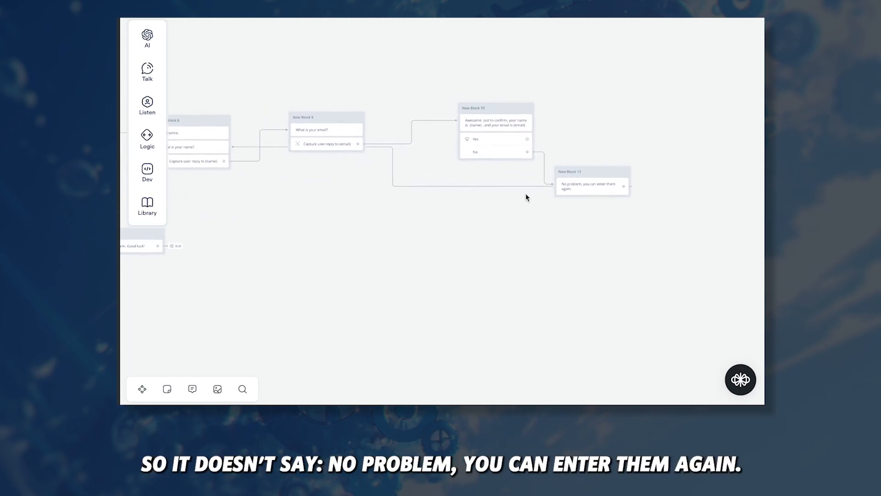
scroll(526, 195, "left", 2)
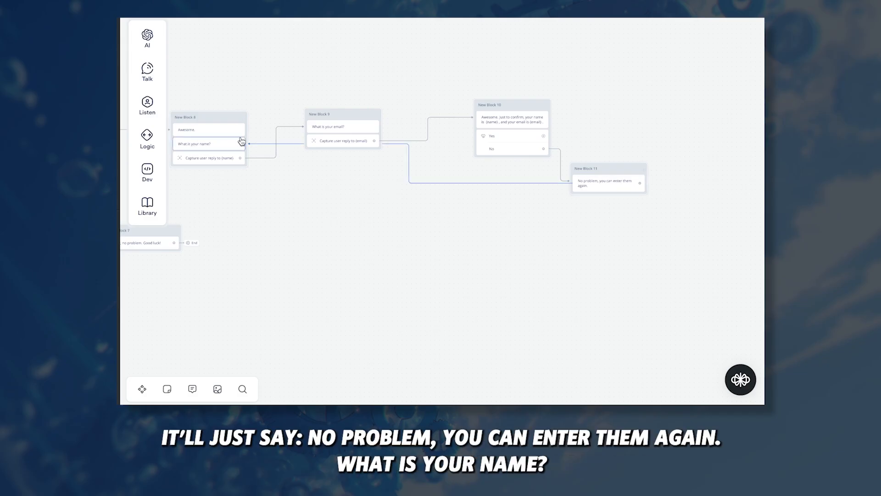
scroll(416, 206, "down", 1)
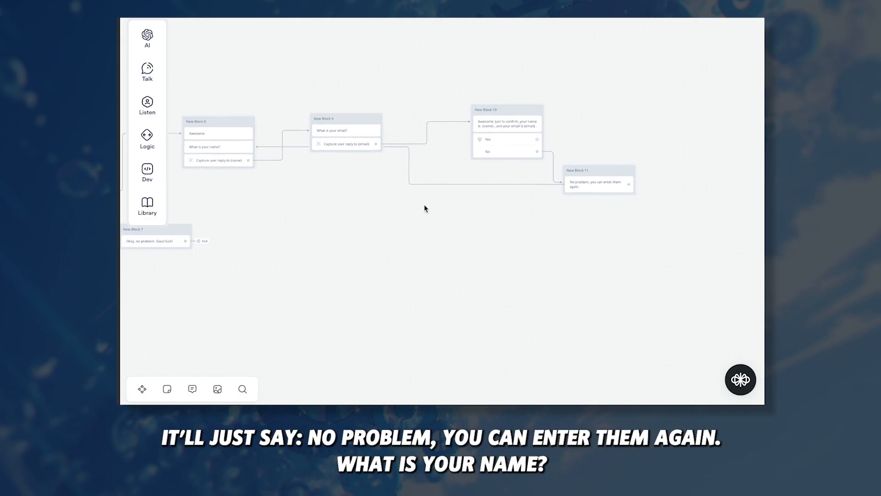
- Connect the "Yes" button to a new text block reading "Great! You will receive an email with your plan shortly." and move it closer
scroll(424, 205, "right", 3)
left_click_drag(437, 137, 624, 150)
mouse_move(657, 185)
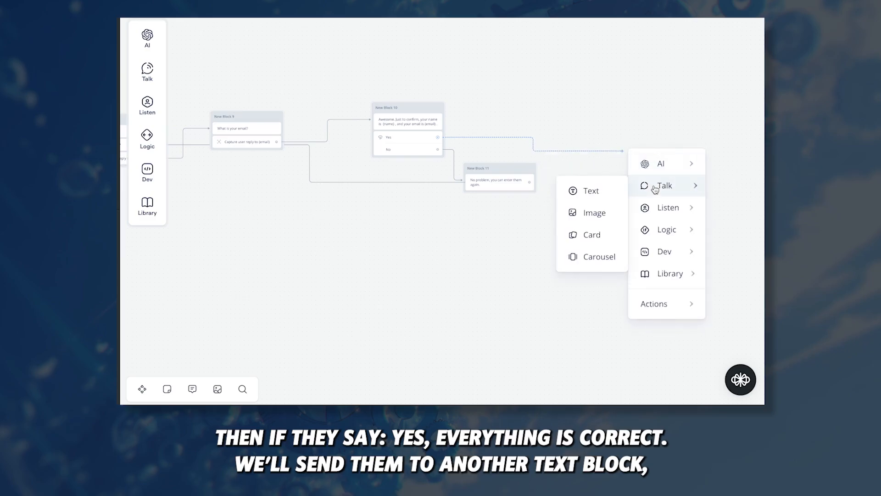
left_click(588, 196)
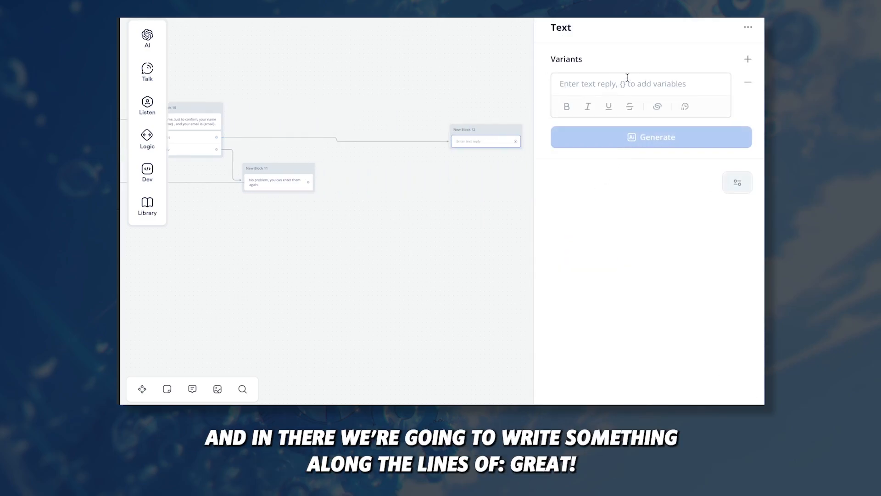
left_click(619, 83)
type("Great! You will receive an email with your plan shortly.")
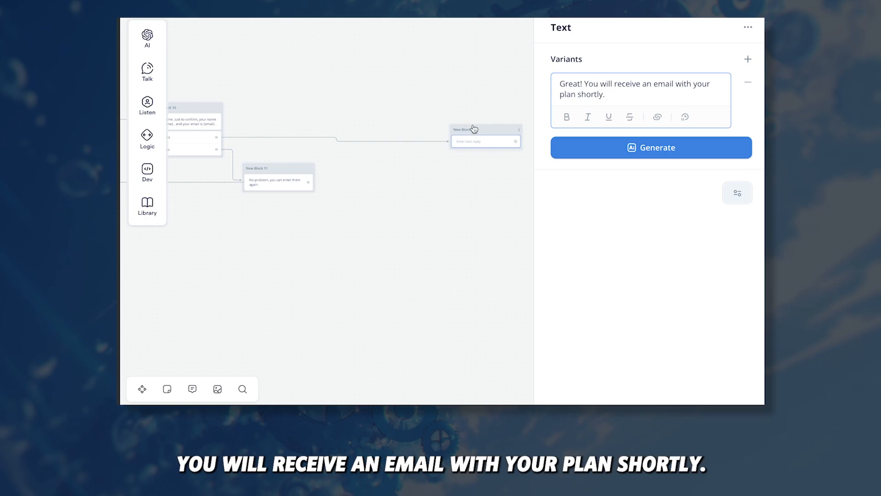
left_click(469, 107)
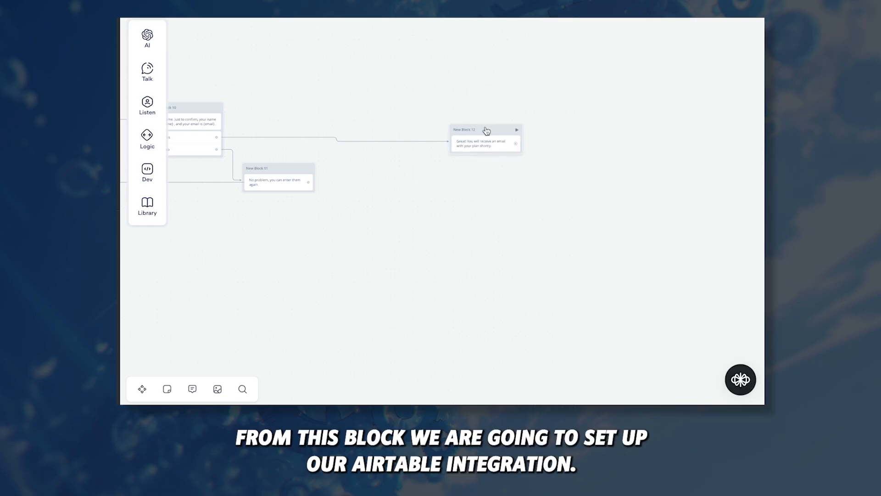
left_click_drag(485, 132, 385, 130)
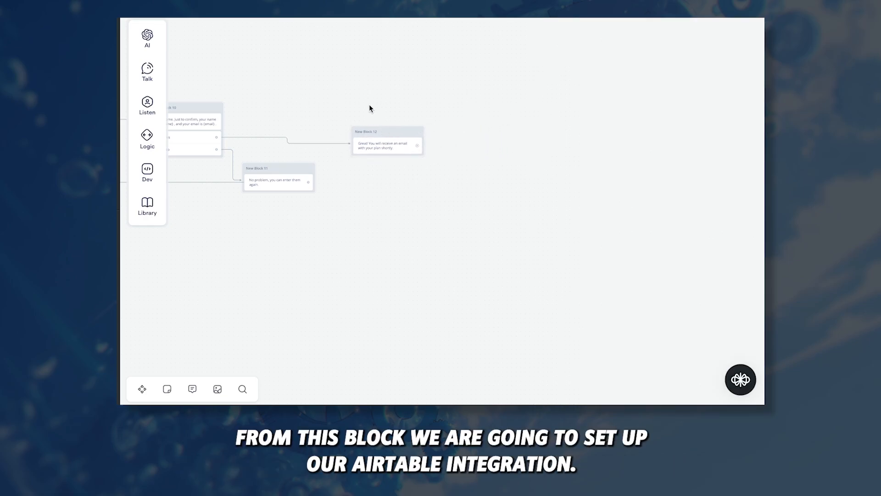